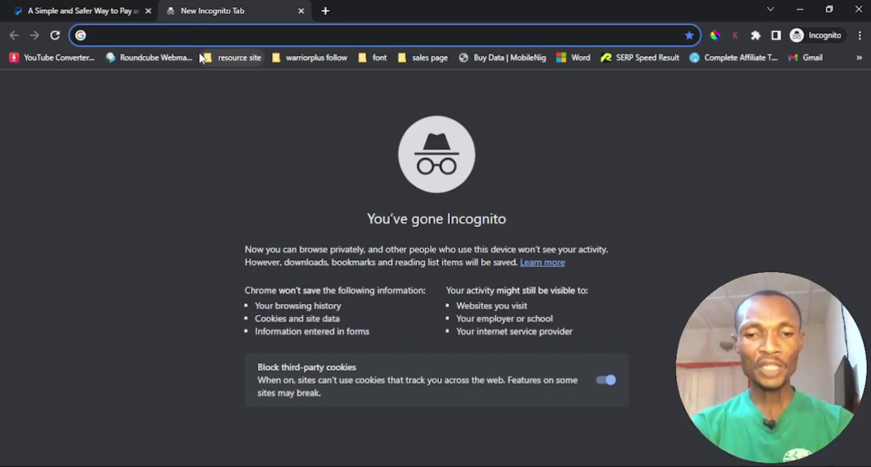
# - Open paypal.com in the new incognito tab and view the options under Personal
pyautogui.write('pay')
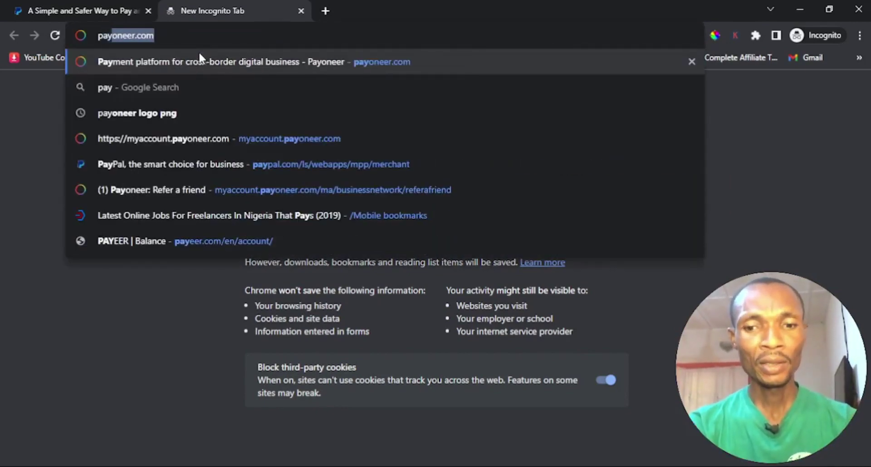
pyautogui.write('pal.con')
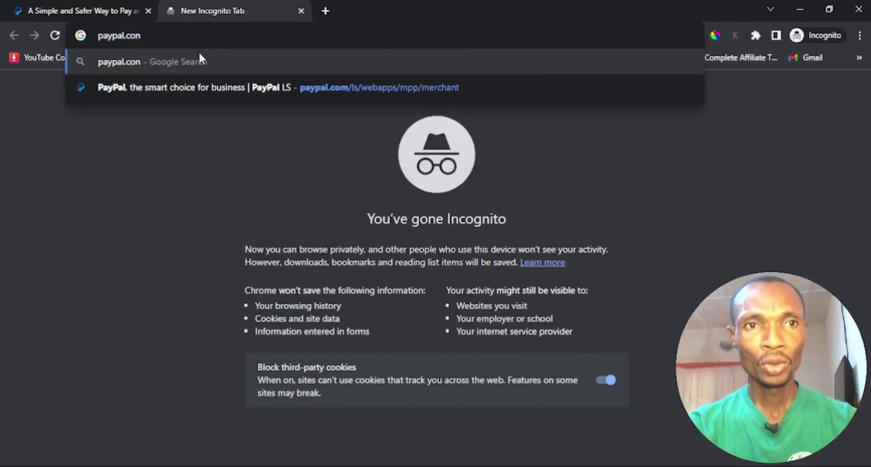
pyautogui.press('BackSpace')
pyautogui.write('m')
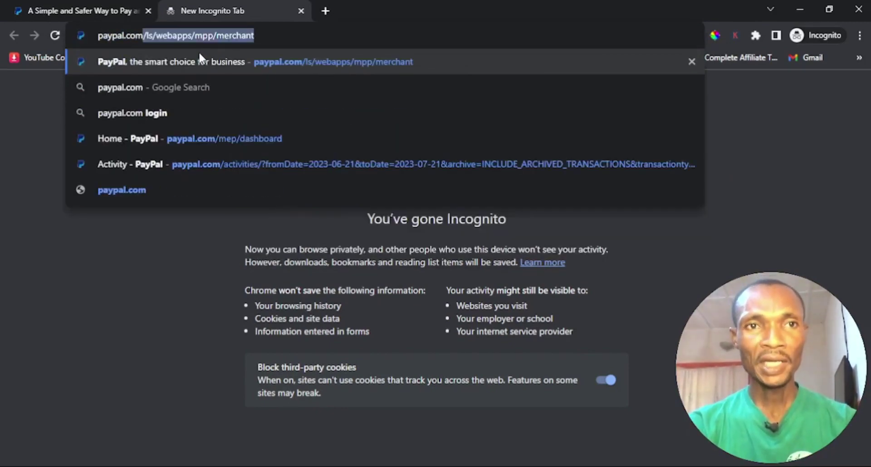
pyautogui.press('Delete')
pyautogui.press('Return')
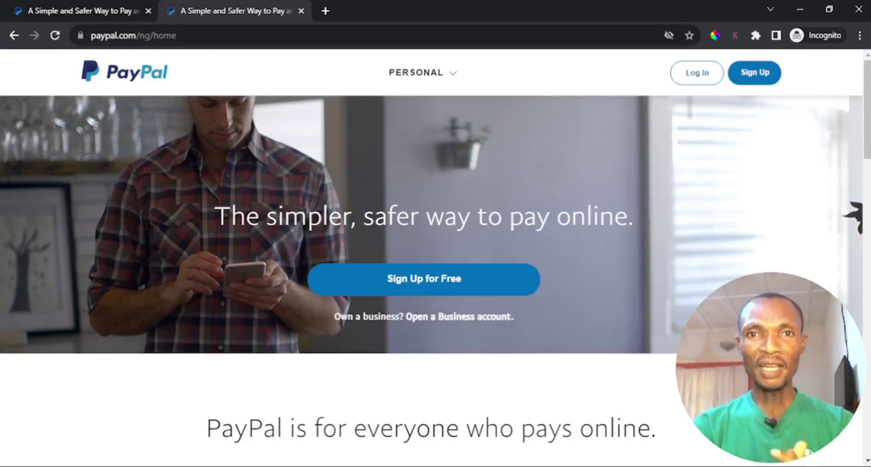
pyautogui.click(422, 72)
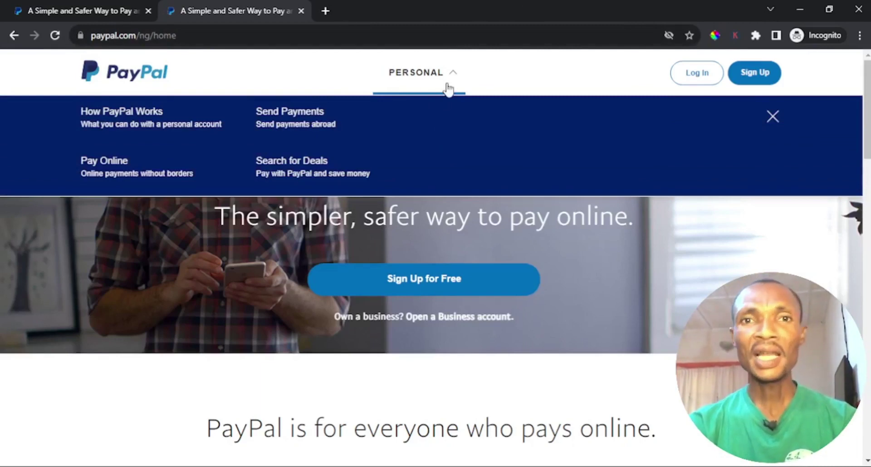
pyautogui.click(536, 93)
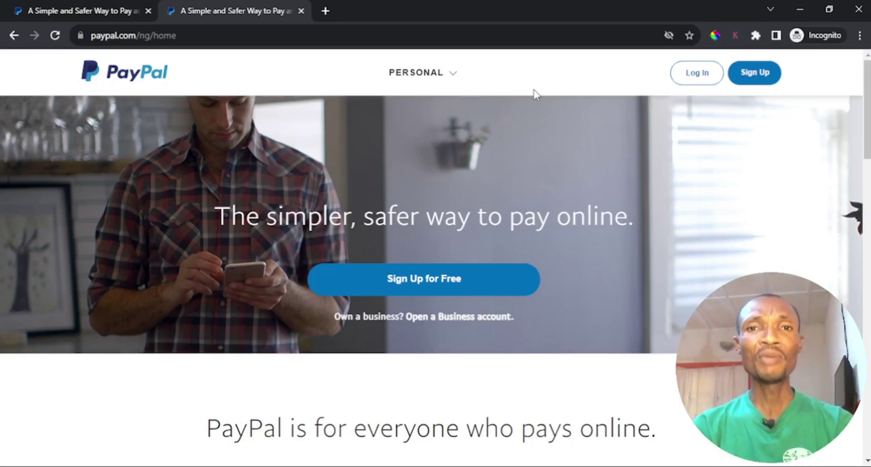
# - Open PayPal's United Arab Emirates site at paypal.com/ae
pyautogui.click(325, 11)
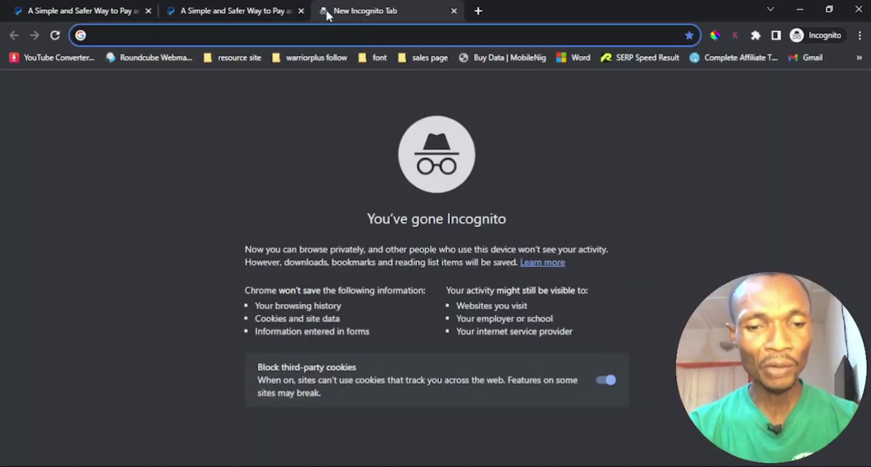
pyautogui.write('palpay')
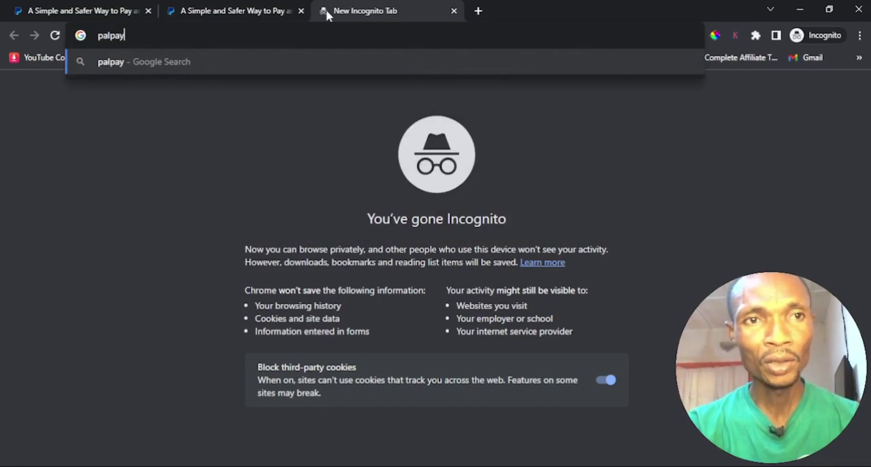
pyautogui.press('BackSpace')
pyautogui.press('BackSpace')
pyautogui.press('BackSpace')
pyautogui.press('BackSpace')
pyautogui.press('BackSpace')
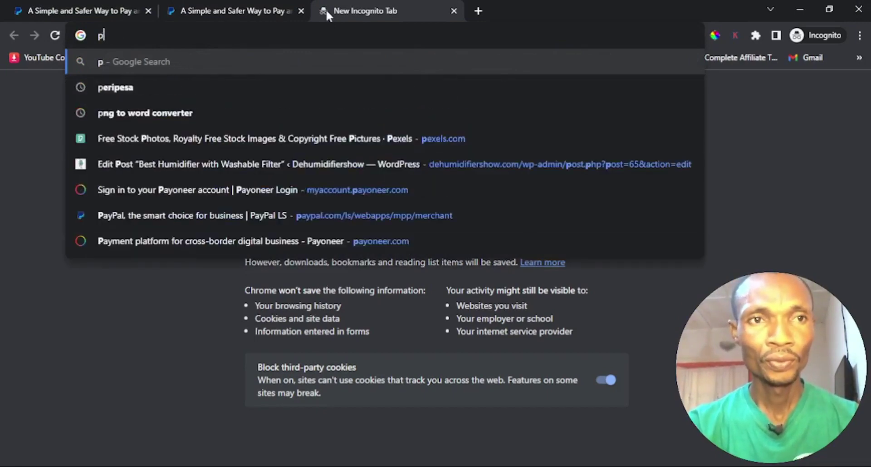
pyautogui.press('BackSpace')
pyautogui.write('pal')
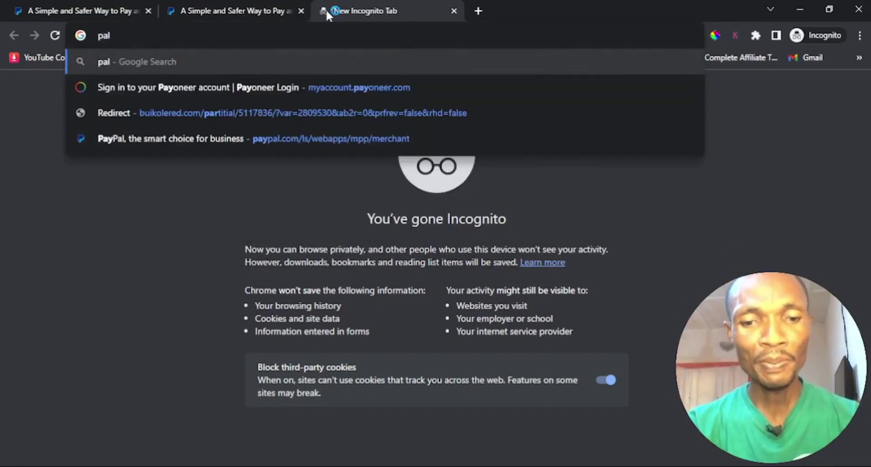
pyautogui.write('payl.com/ae')
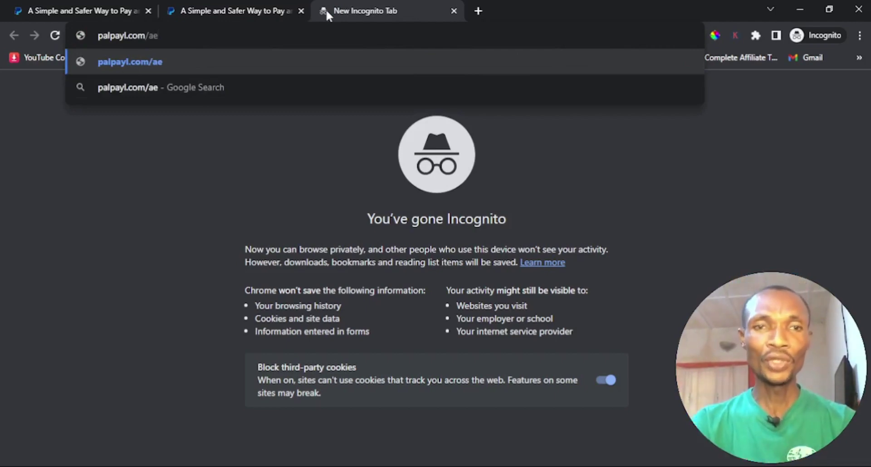
pyautogui.click(202, 65)
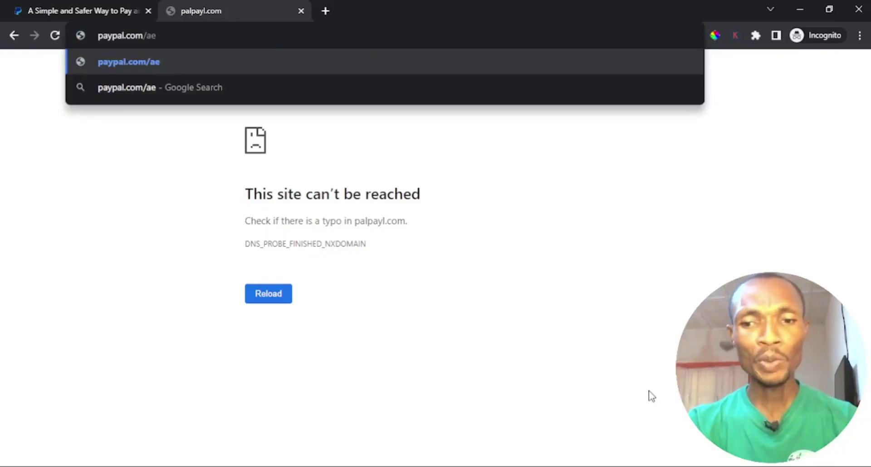
pyautogui.press('Return')
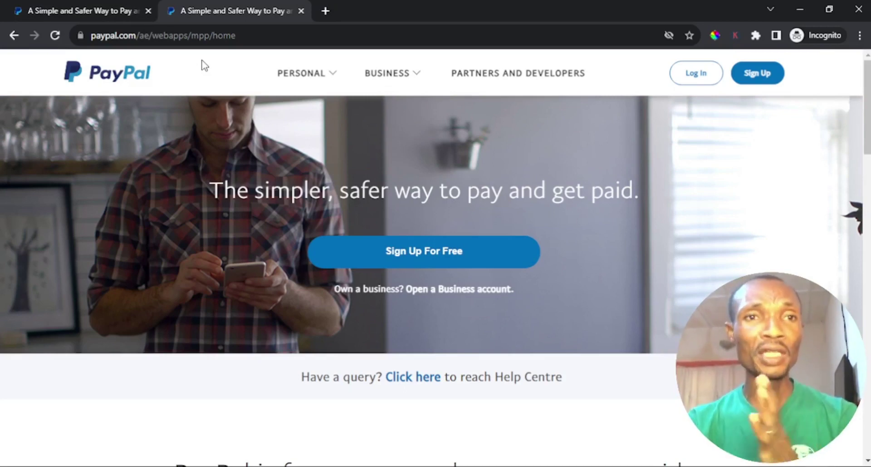
# - Compare the Personal options on the Nigerian PayPal page with the Personal and Business options on the UAE page
pyautogui.click(83, 9)
pyautogui.click(422, 86)
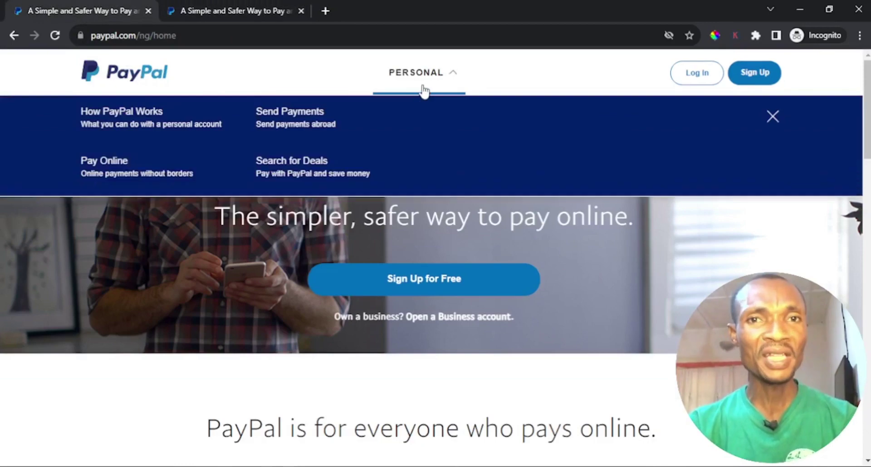
pyautogui.click(238, 10)
pyautogui.click(379, 86)
pyautogui.click(282, 73)
pyautogui.click(412, 84)
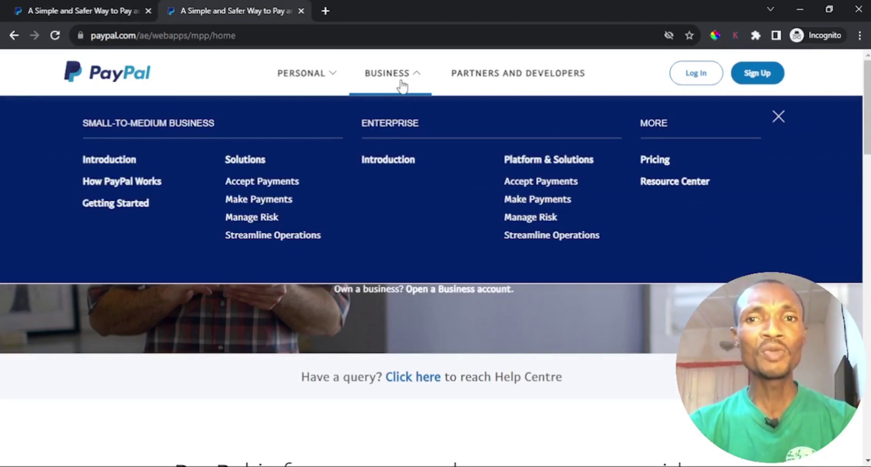
pyautogui.click(281, 81)
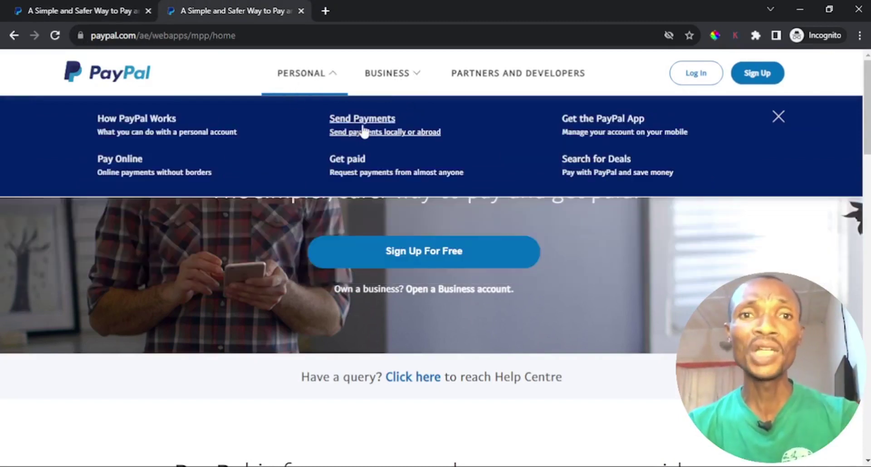
pyautogui.click(402, 77)
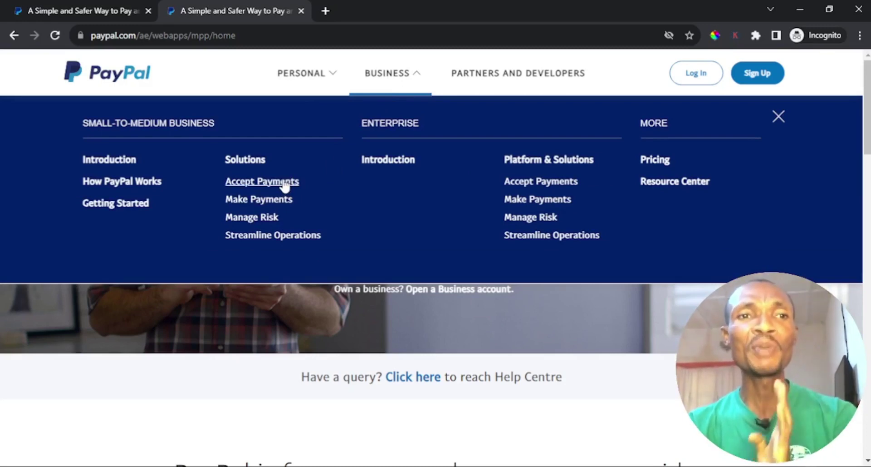
pyautogui.click(345, 310)
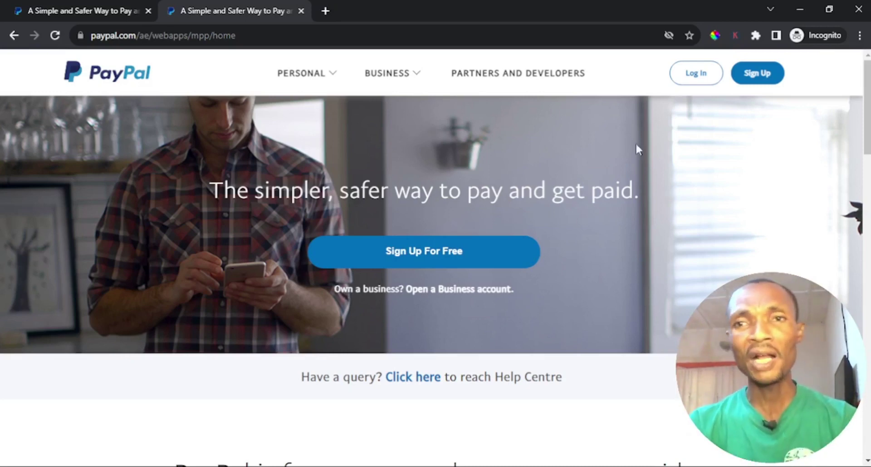
# - Start a free sign-up on the UAE site with a Business Account and complete the security challenge
pyautogui.click(419, 255)
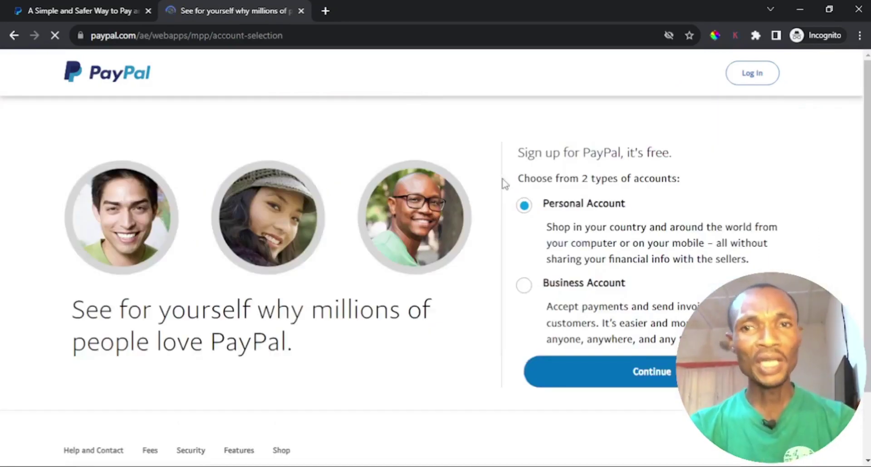
pyautogui.scroll(-2, 852, 136)
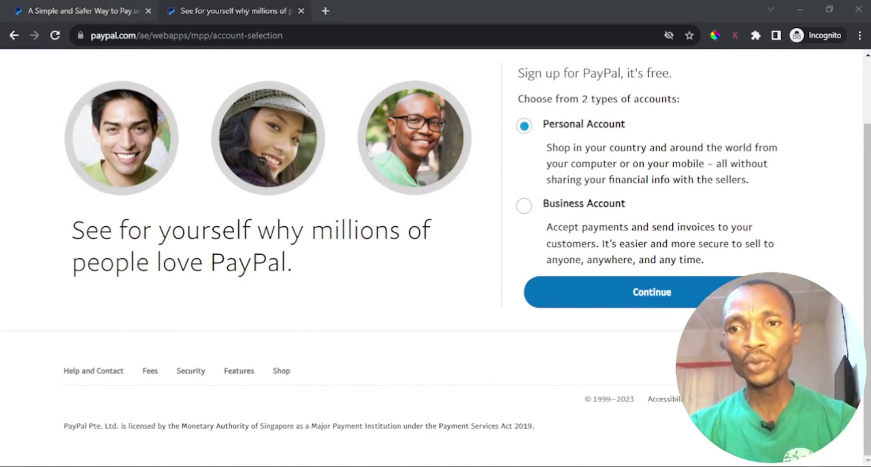
pyautogui.click(525, 206)
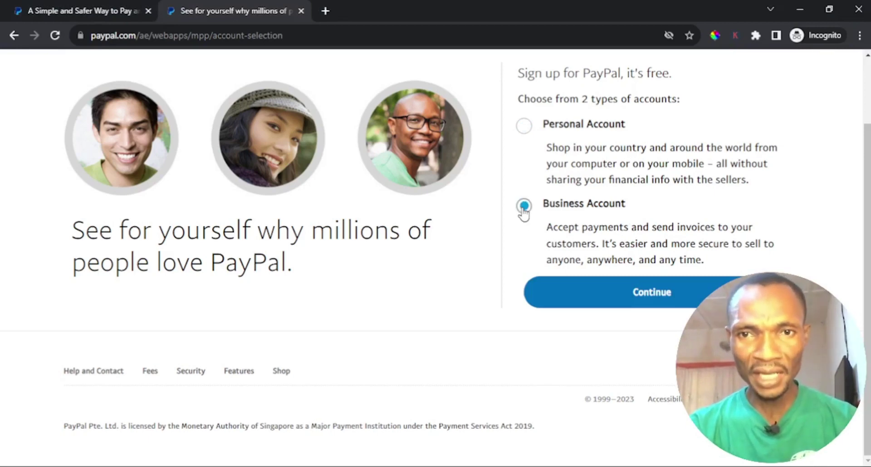
pyautogui.click(645, 295)
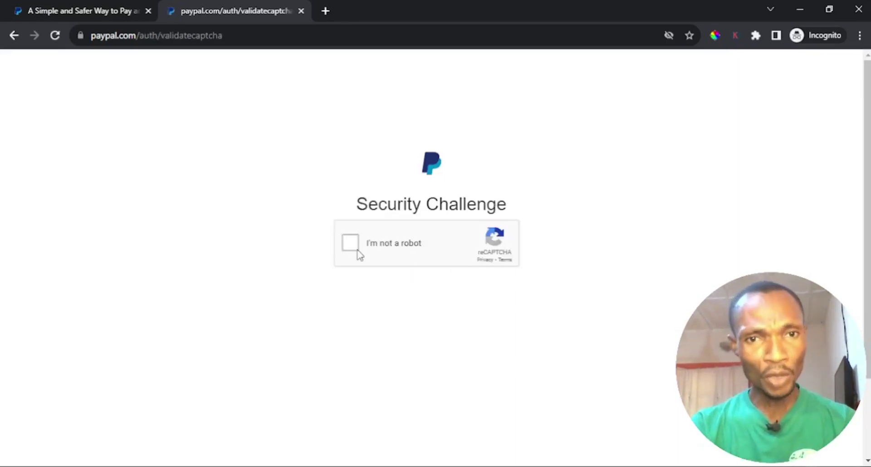
pyautogui.click(352, 245)
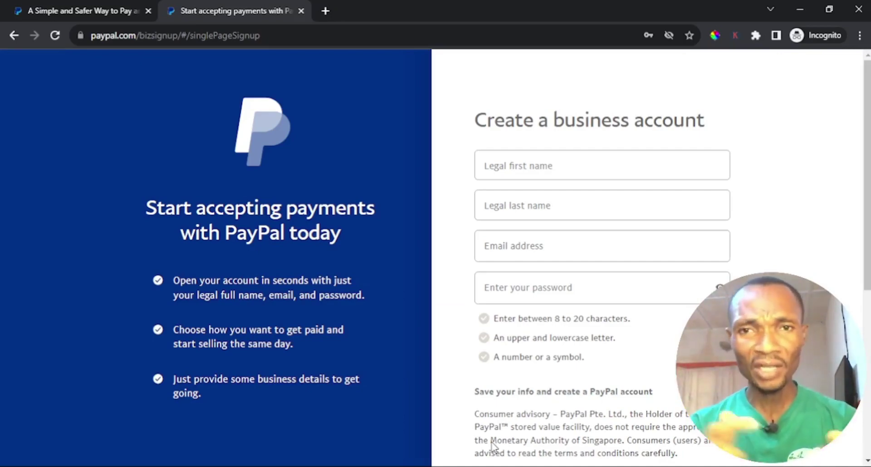
# - Fill in the legal first name, legal last name, email address and account password for the business account
pyautogui.click(532, 168)
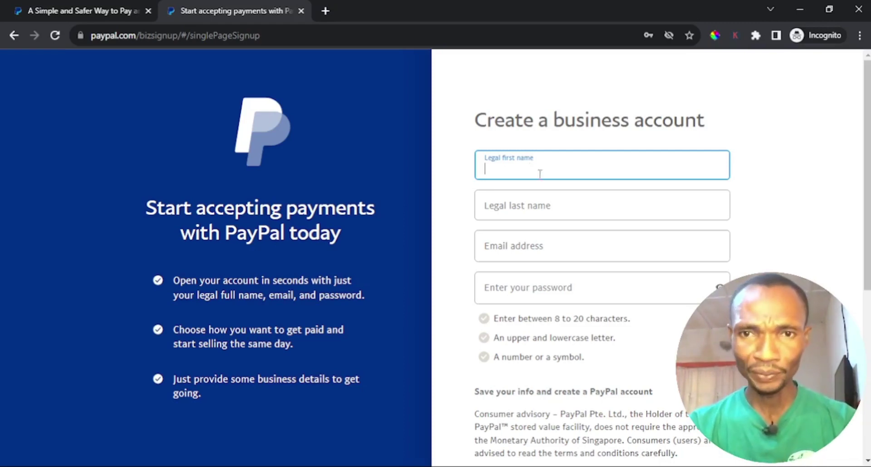
pyautogui.click(571, 214)
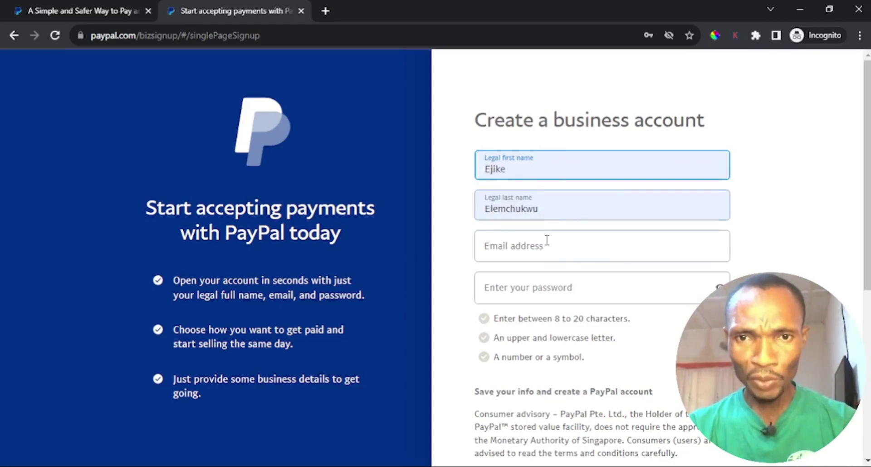
pyautogui.click(547, 240)
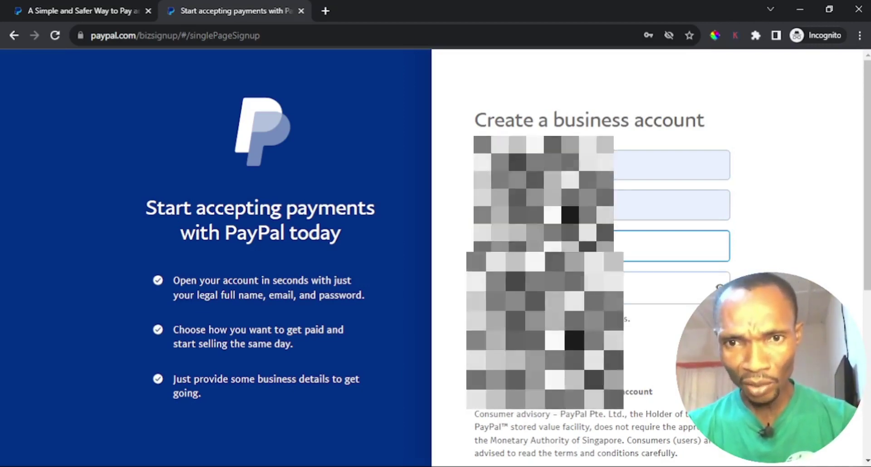
pyautogui.press('Tab')
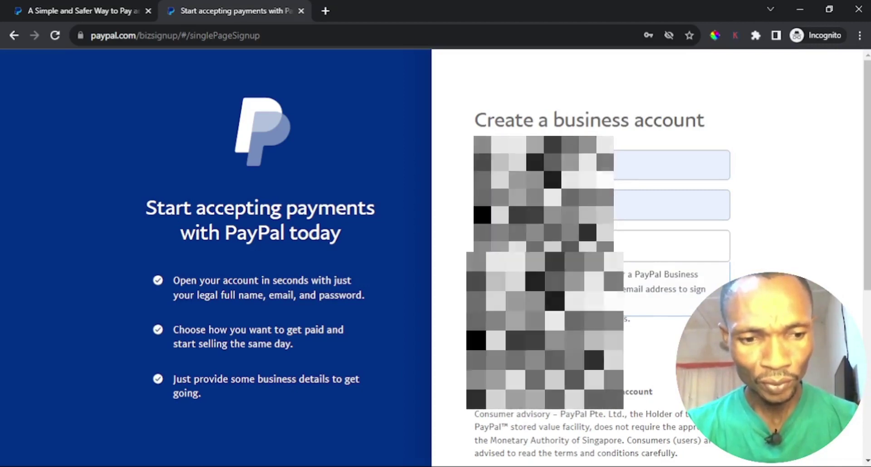
pyautogui.press('Tab')
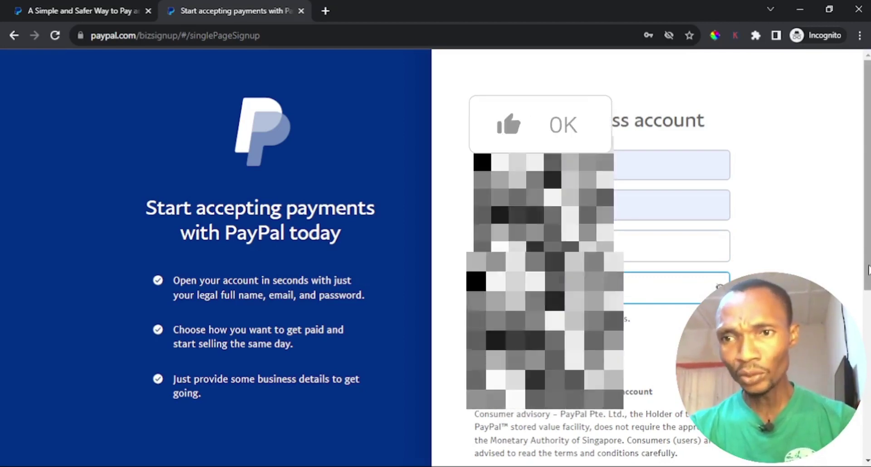
# - Accept the User Agreement and Privacy Statement and submit the business account sign-up
pyautogui.scroll(-4, 869, 269)
pyautogui.press('Tab')
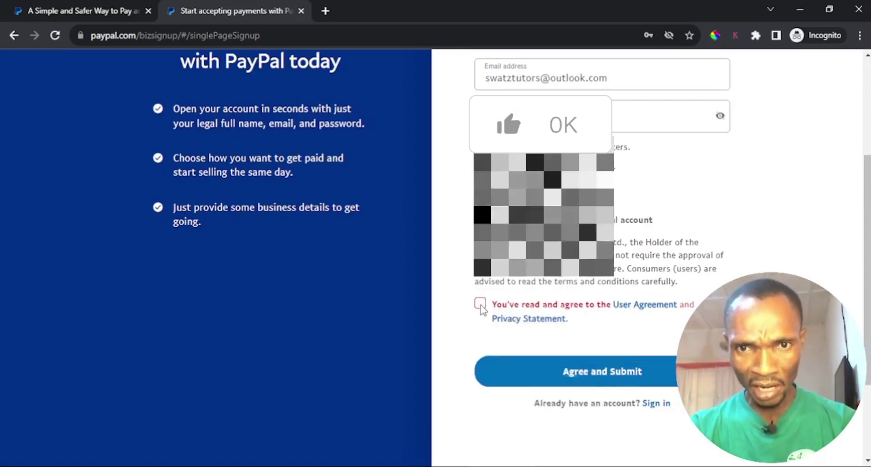
pyautogui.click(481, 304)
pyautogui.click(574, 375)
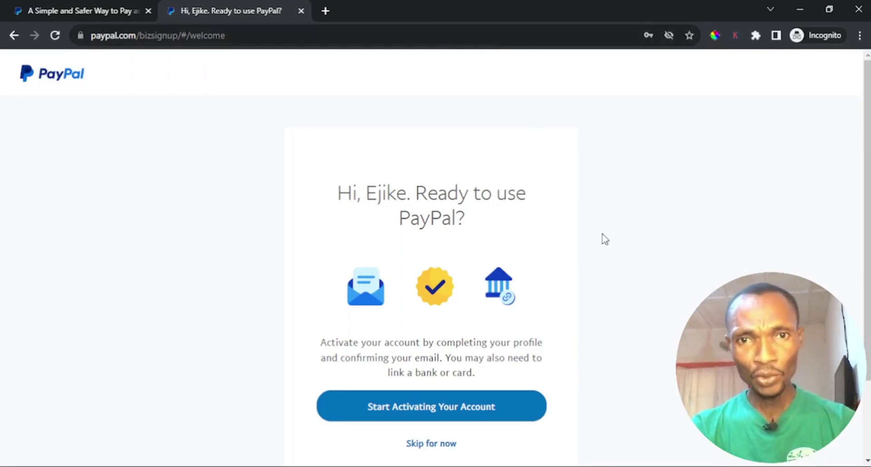
# - Start activating the account with swatztube as the business name and Sole Proprietorship as the business type
pyautogui.scroll(-1, 605, 240)
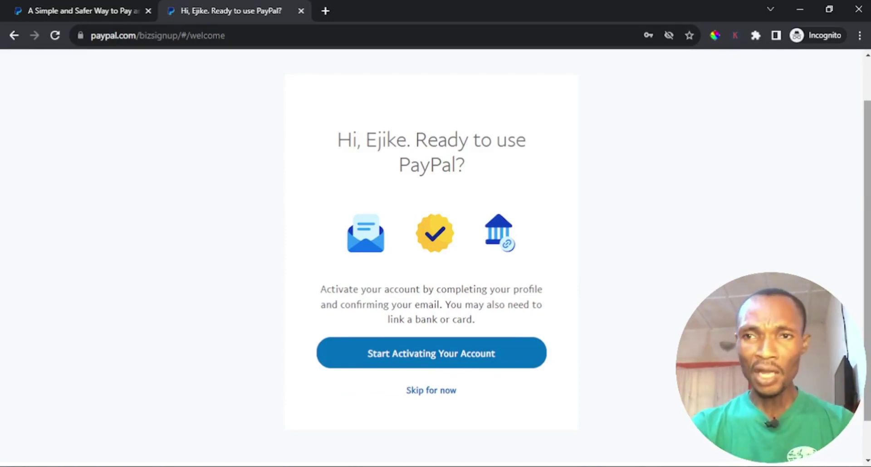
pyautogui.click(454, 363)
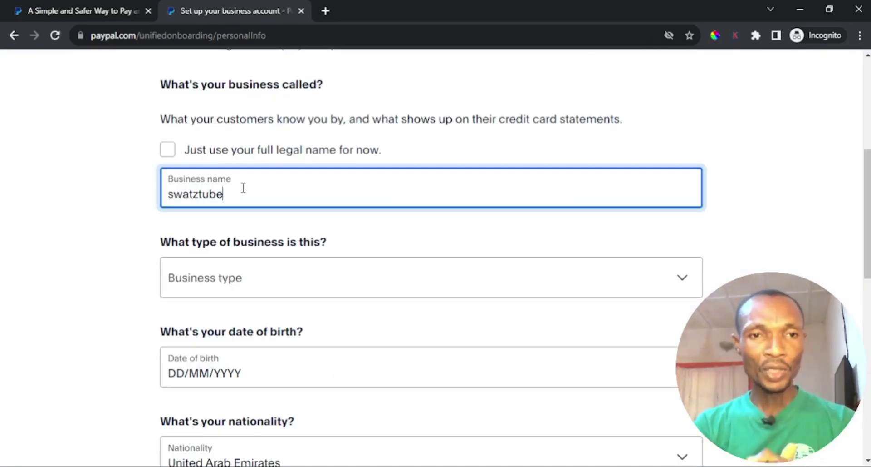
pyautogui.click(313, 292)
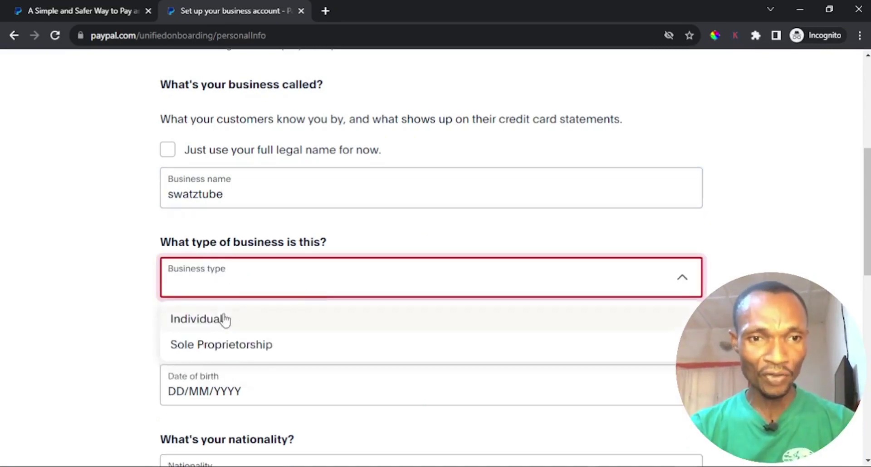
pyautogui.click(244, 346)
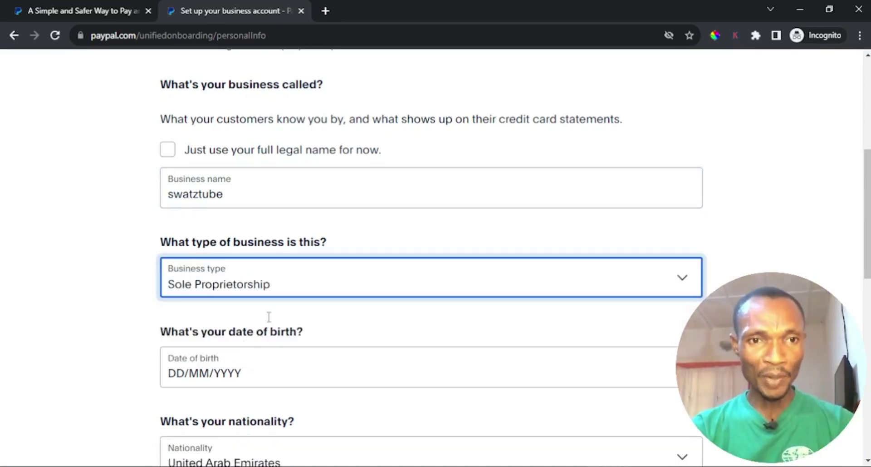
pyautogui.scroll(-4, 869, 223)
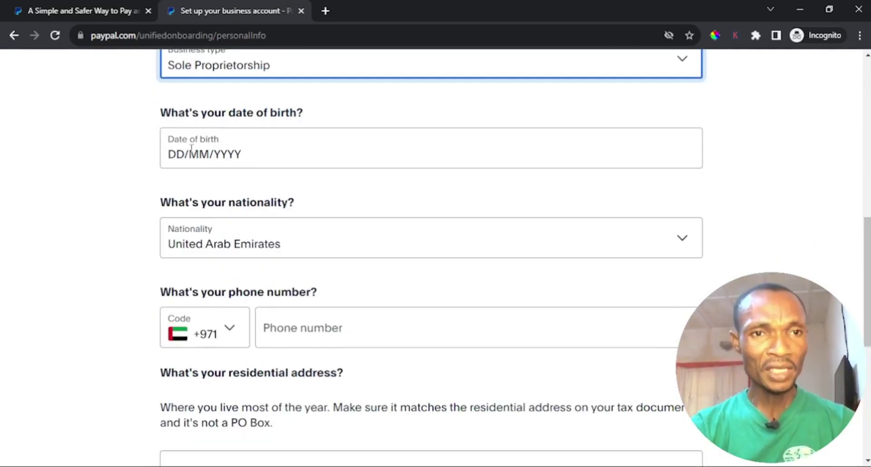
# - Fill in the account holder's date of birth in day, month, year format
pyautogui.click(262, 148)
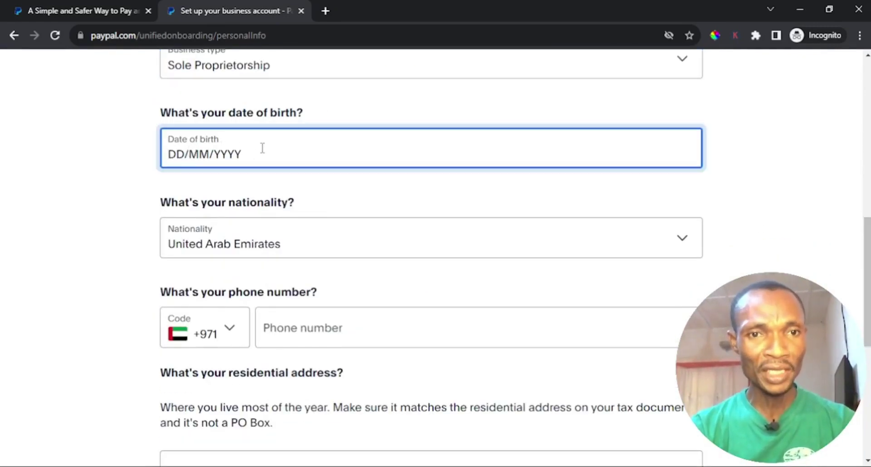
pyautogui.write('01/MM/YYYY')
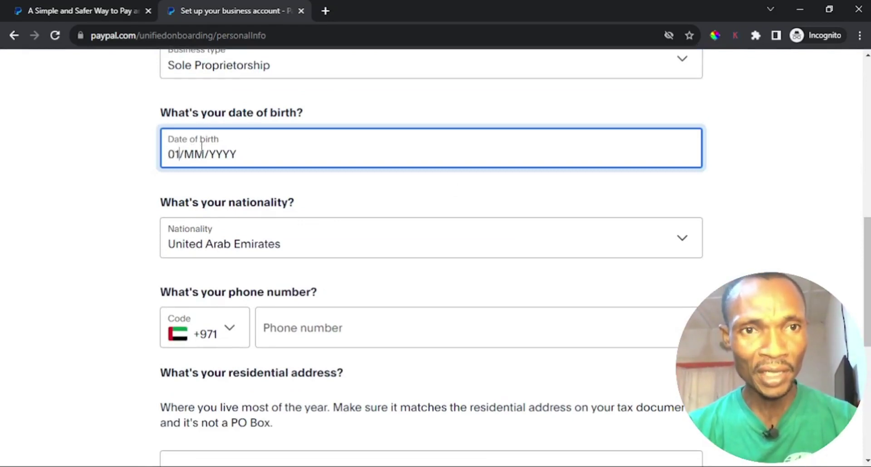
pyautogui.moveTo(205, 155); pyautogui.dragTo(189, 160)
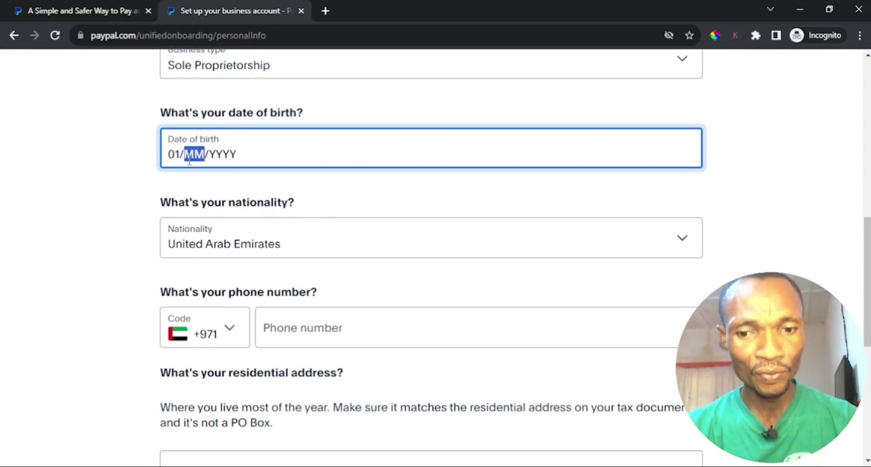
pyautogui.write('01')
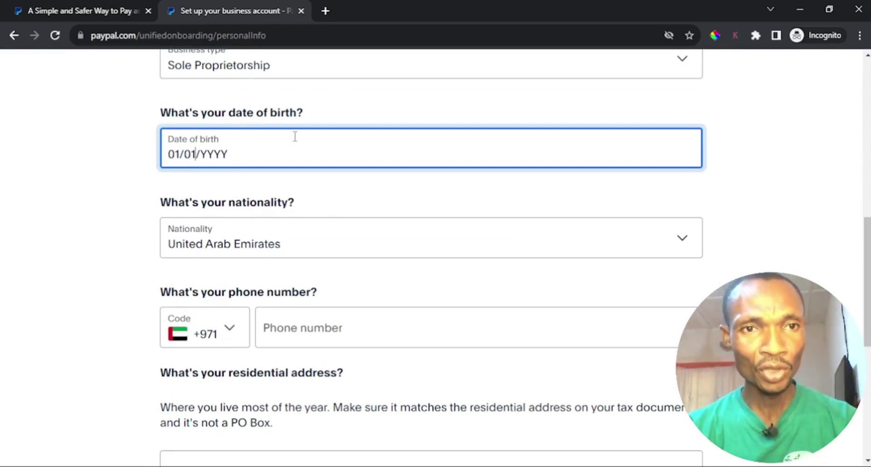
pyautogui.moveTo(240, 156); pyautogui.dragTo(204, 157)
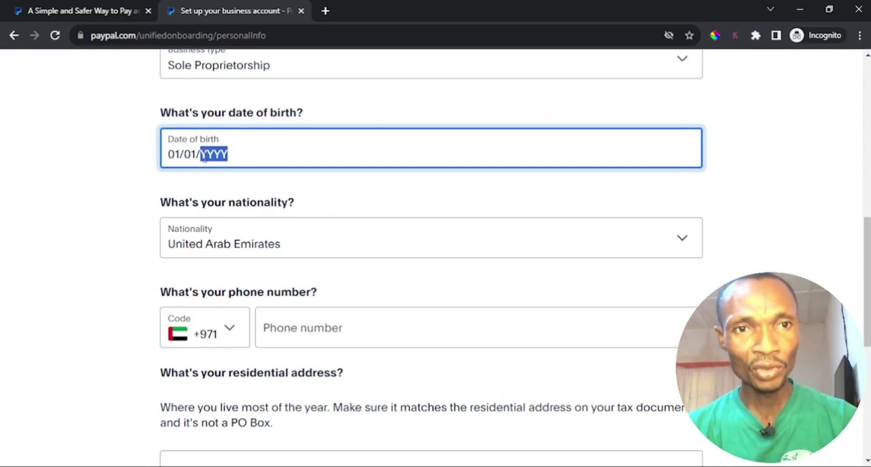
pyautogui.write('1990')
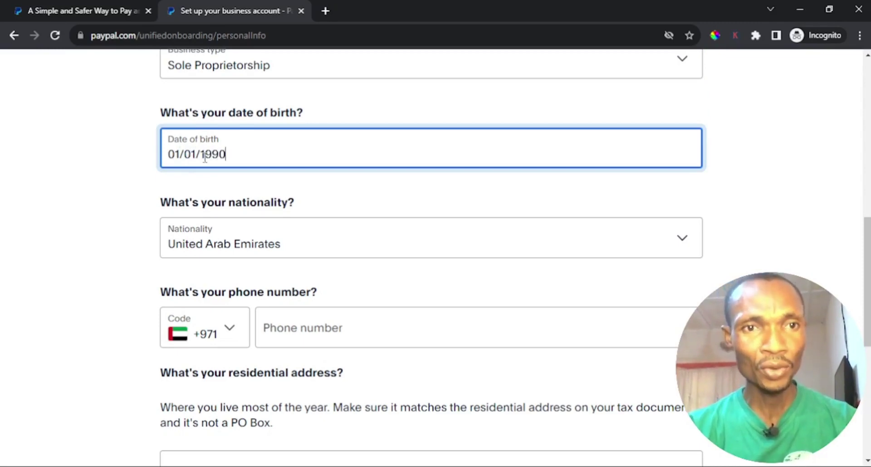
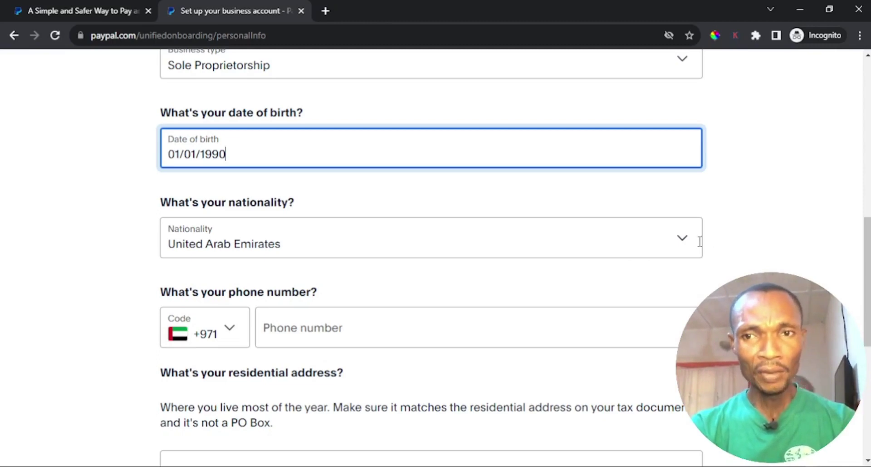
# - Change the account holder's nationality to Nigeria
pyautogui.click(682, 241)
pyautogui.write('niger')
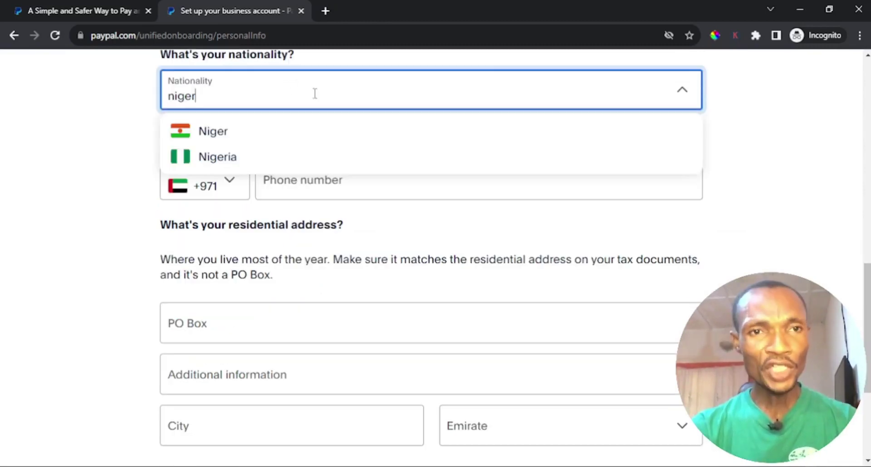
pyautogui.click(220, 160)
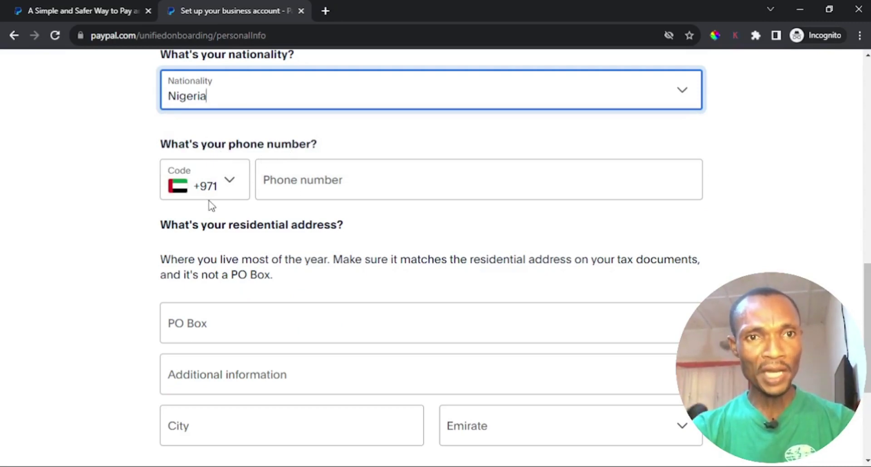
# - Set the phone country code to NG +234 and enter the phone number without its leading zero
pyautogui.click(233, 187)
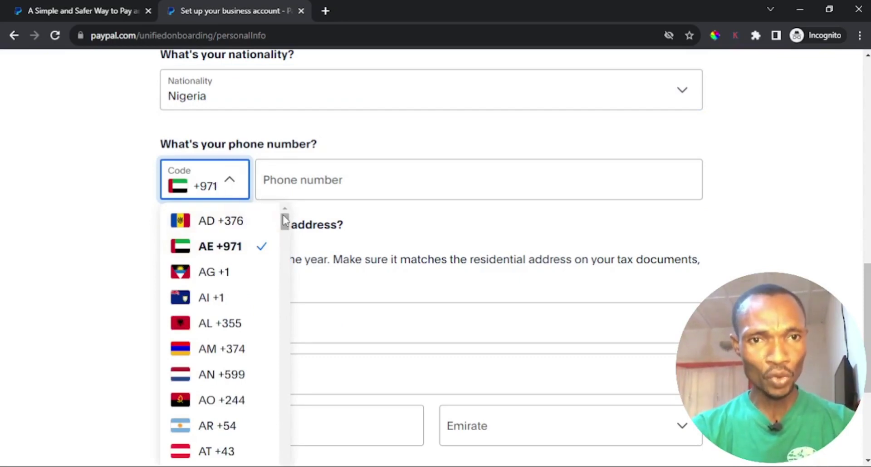
pyautogui.moveTo(285, 221); pyautogui.dragTo(274, 402)
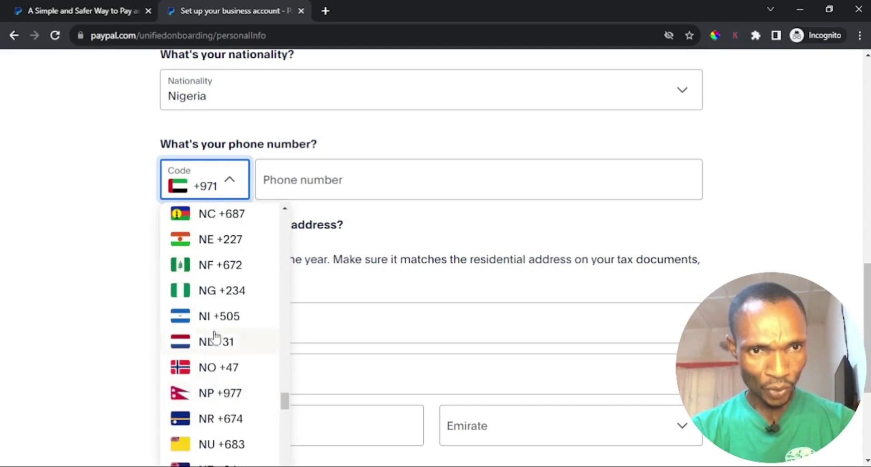
pyautogui.click(204, 291)
pyautogui.click(395, 178)
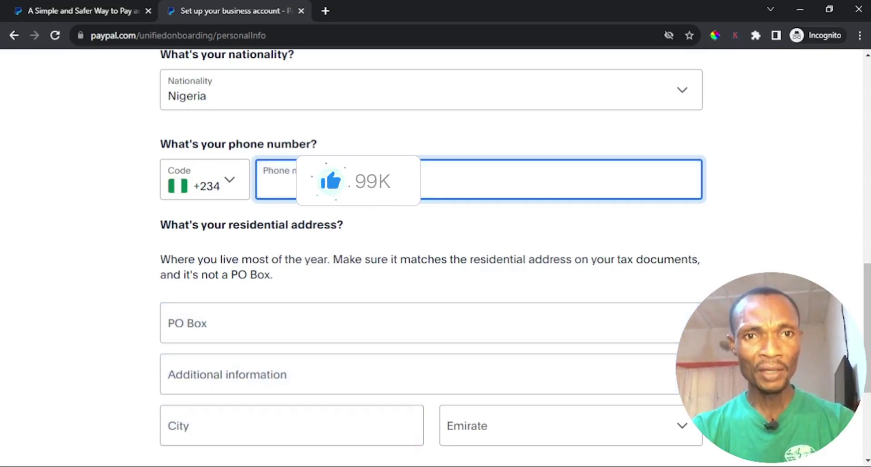
pyautogui.write('0906')
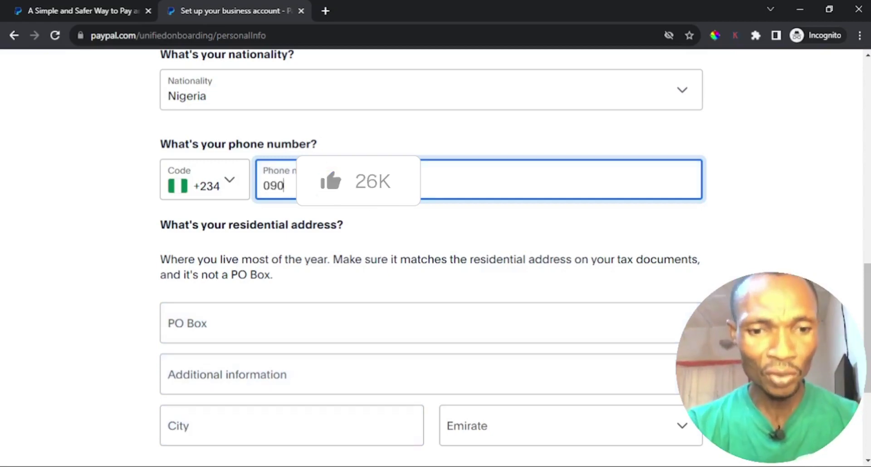
pyautogui.press('BackSpace')
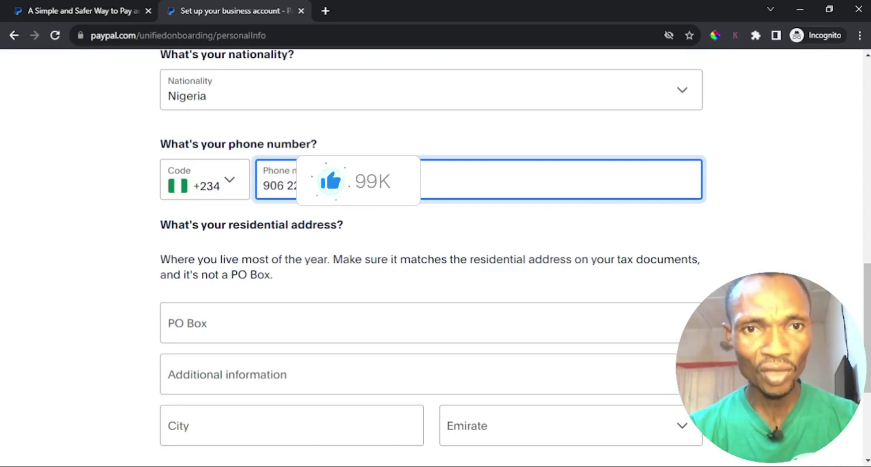
# - Search the web for "fake uae address" in a new tab and open the BestRandoms page of random Emirates addresses
pyautogui.scroll(-1, 431, 254)
pyautogui.hotkey('ctrl', 't')
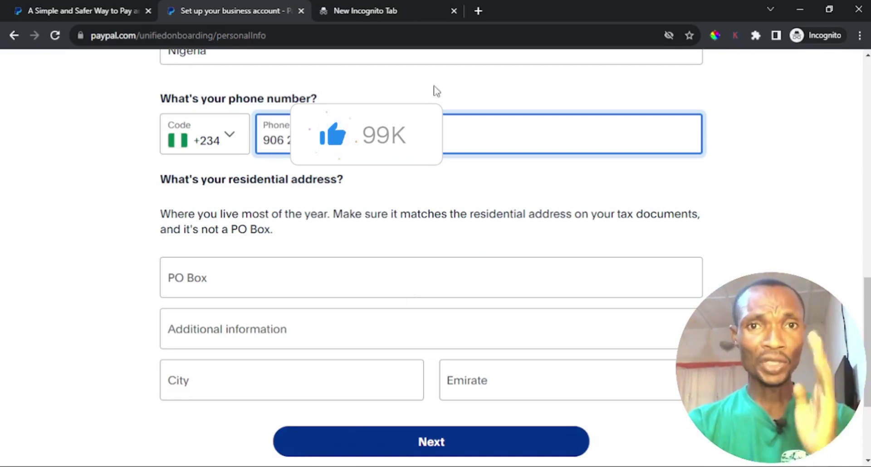
pyautogui.moveTo(868, 294); pyautogui.dragTo(868, 303)
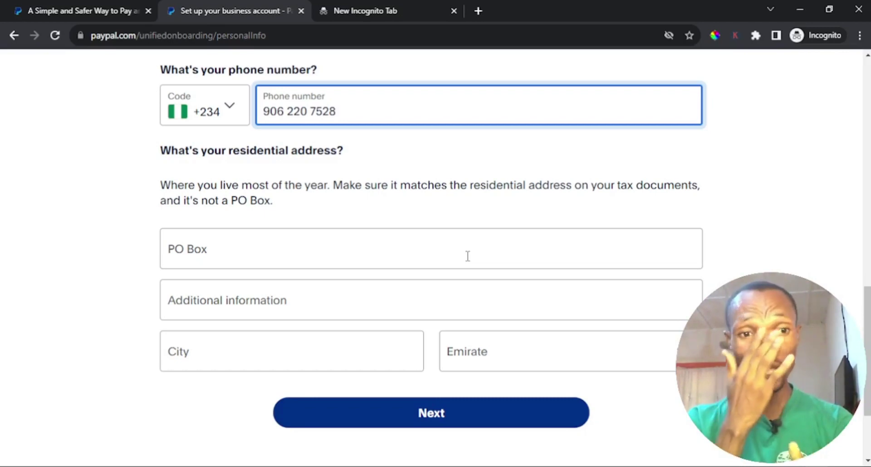
pyautogui.click(386, 10)
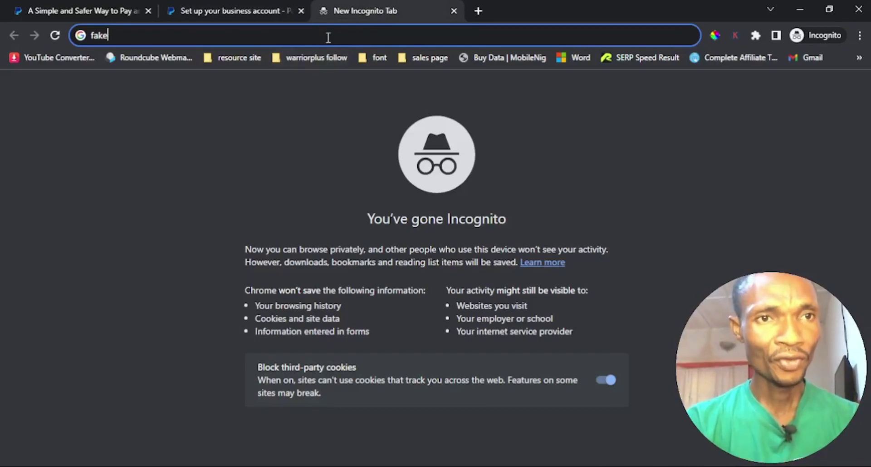
pyautogui.write('u')
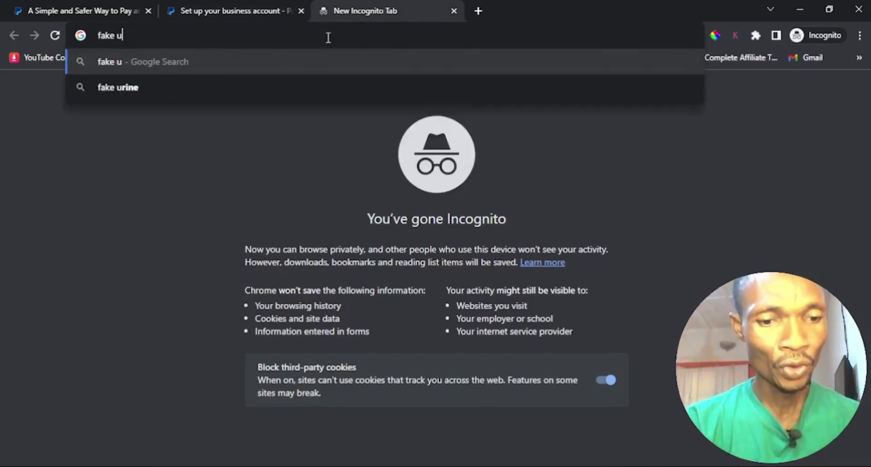
pyautogui.write('ae address')
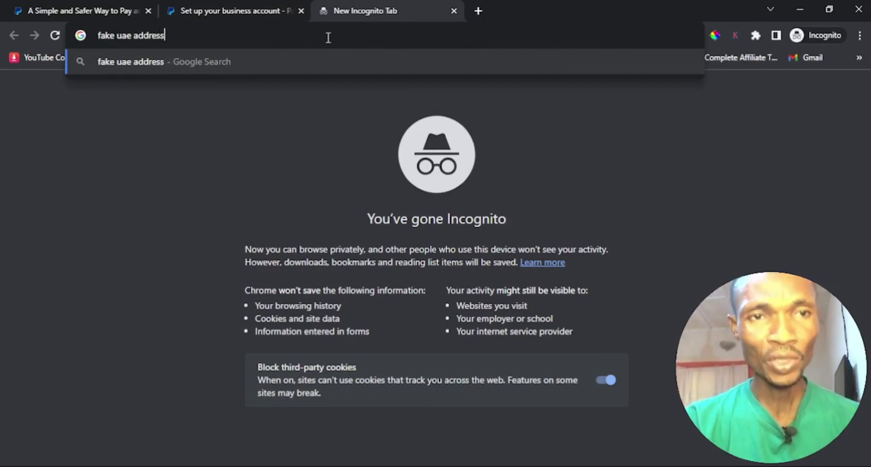
pyautogui.press('Return')
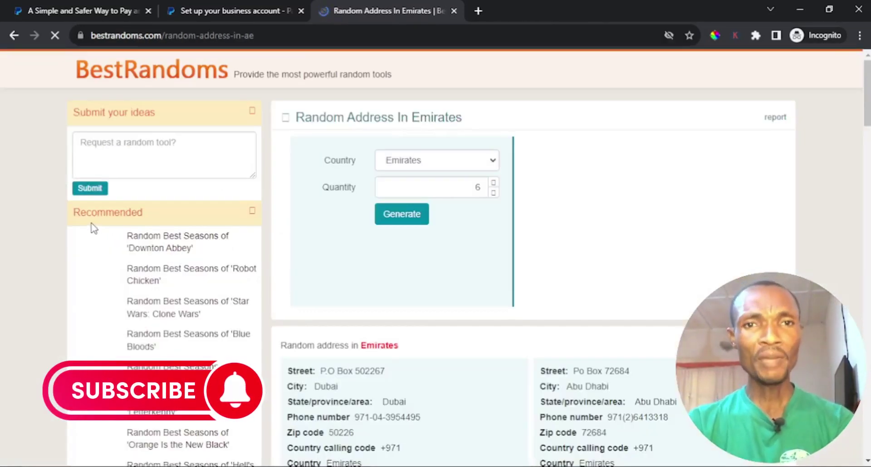
pyautogui.scroll(-3, 817, 181)
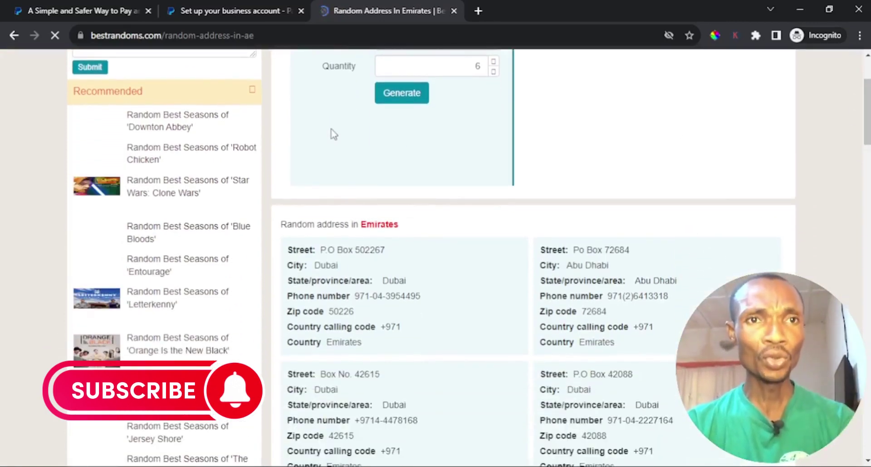
# - Copy the PO box number of the first random Emirates address into the residential address on the PayPal form
pyautogui.click(233, 7)
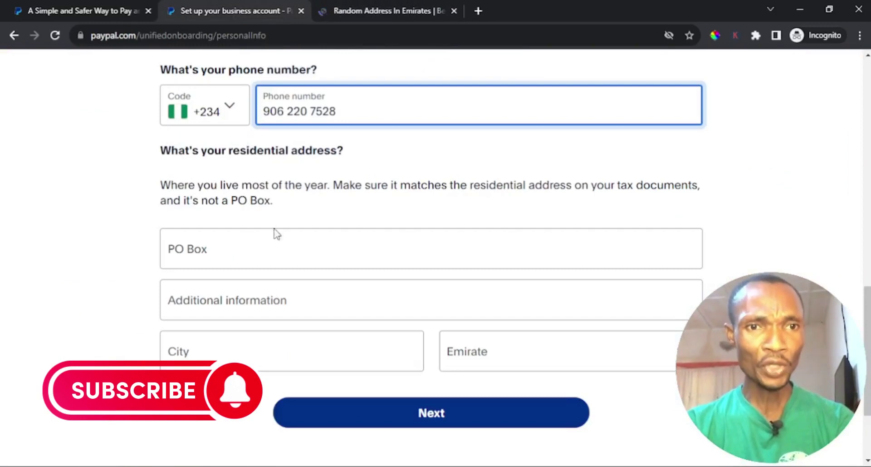
pyautogui.click(366, 10)
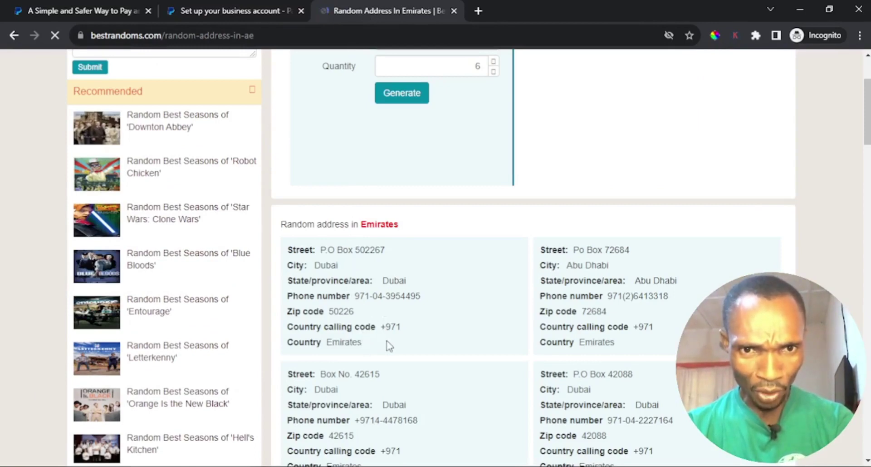
pyautogui.scroll(-3, 388, 346)
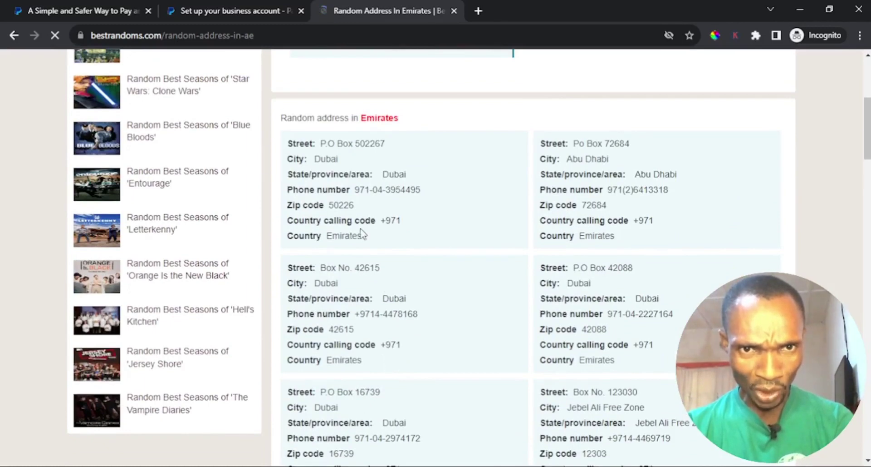
pyautogui.moveTo(385, 144); pyautogui.dragTo(356, 145)
pyautogui.hotkey('ctrl', 'c')
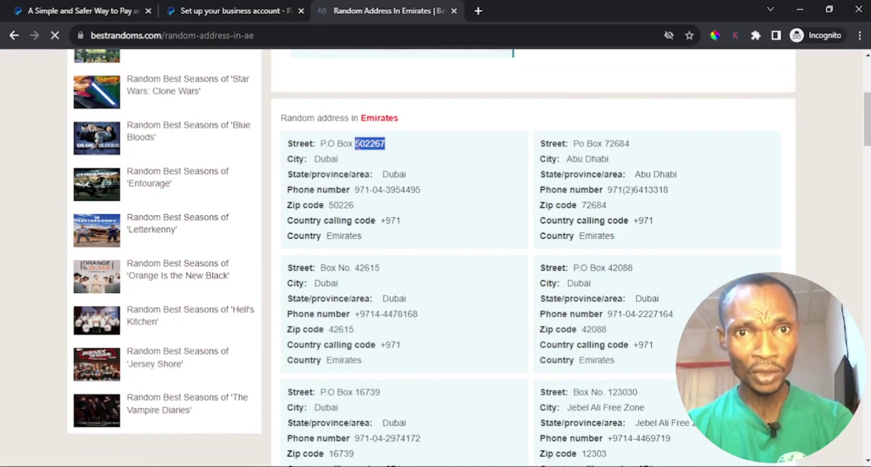
pyautogui.click(241, 9)
pyautogui.click(318, 252)
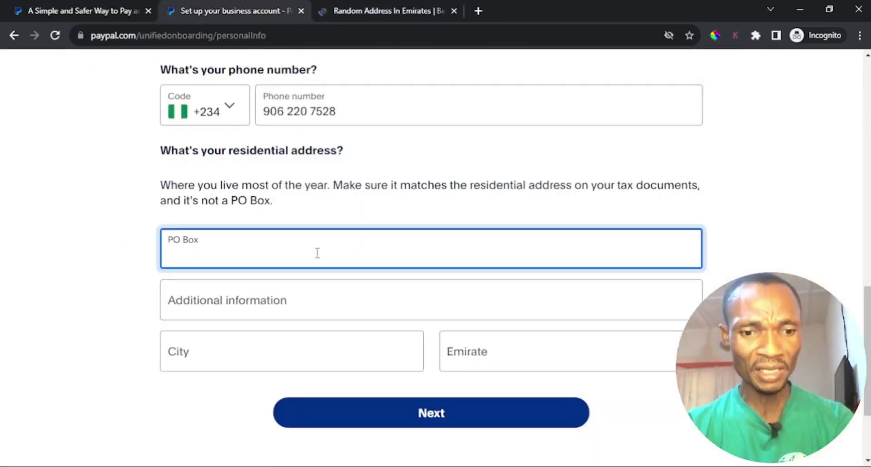
pyautogui.hotkey('ctrl', 'v')
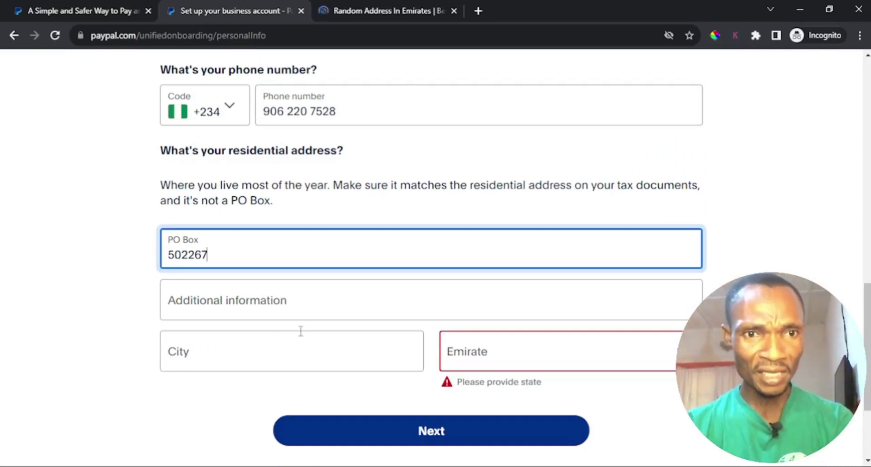
# - Copy Dubai from the first random address into the city of the PayPal residential address
pyautogui.click(355, 6)
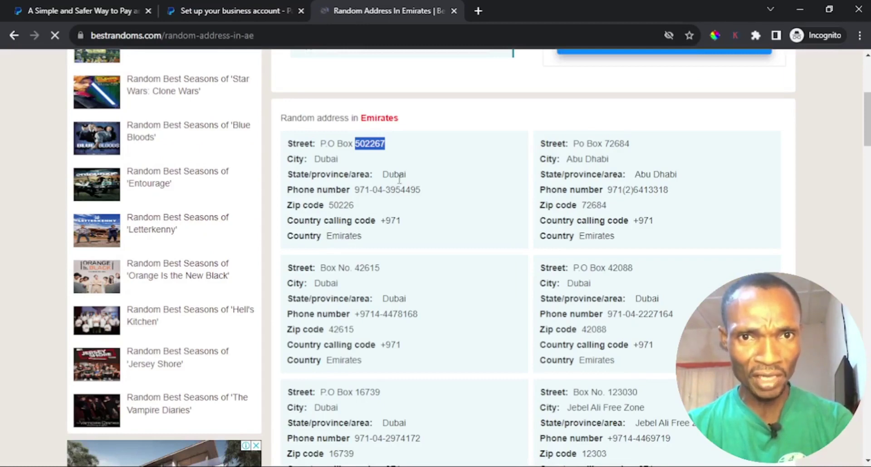
pyautogui.moveTo(409, 175); pyautogui.dragTo(380, 174)
pyautogui.hotkey('ctrl', 'c')
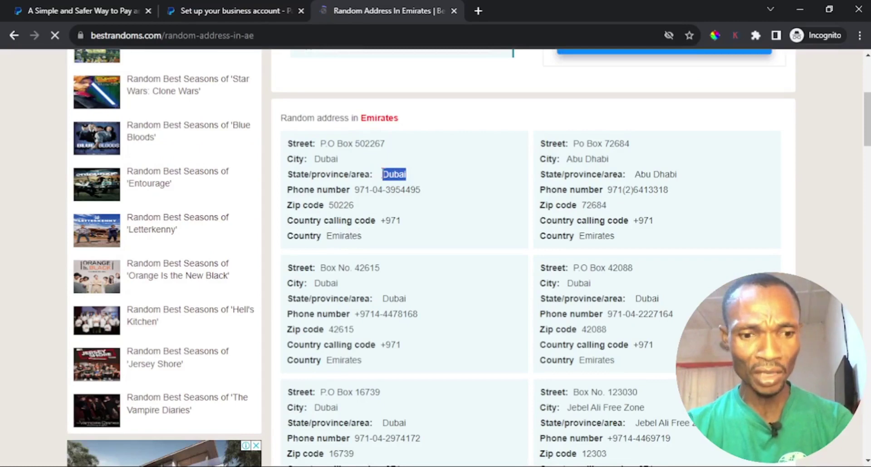
pyautogui.click(265, 5)
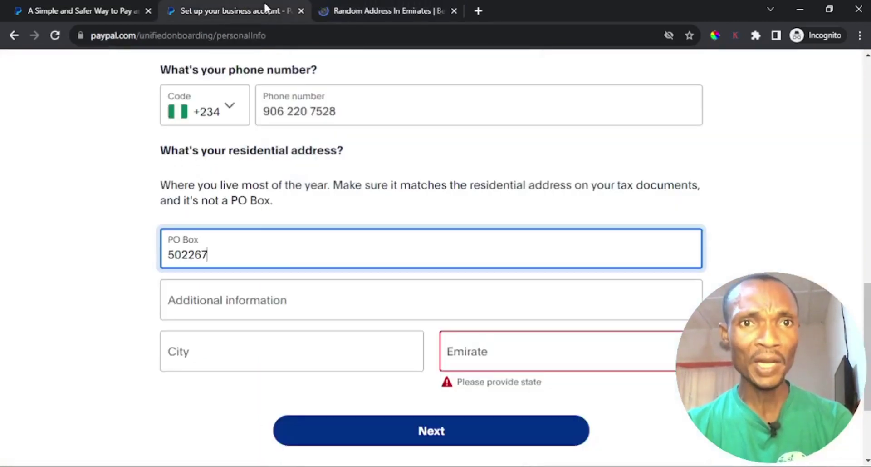
pyautogui.click(277, 350)
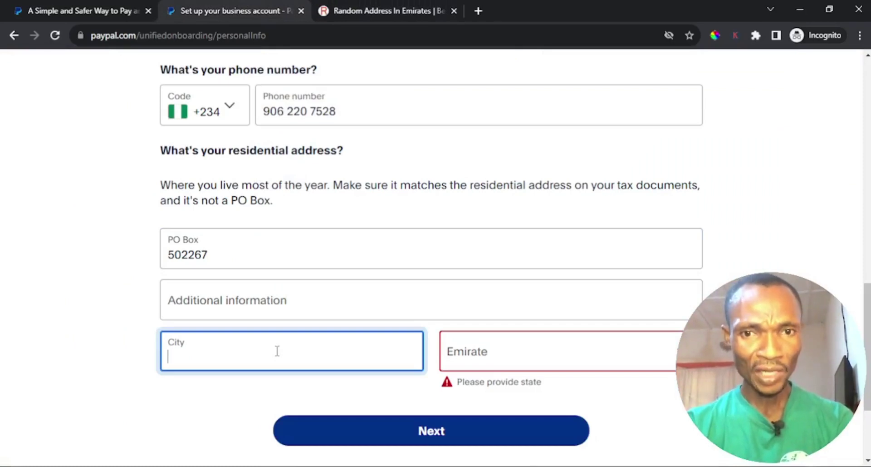
pyautogui.hotkey('ctrl', 'v')
# - Choose Dubai as the emirate and submit the personal information to continue to the business details
pyautogui.click(489, 354)
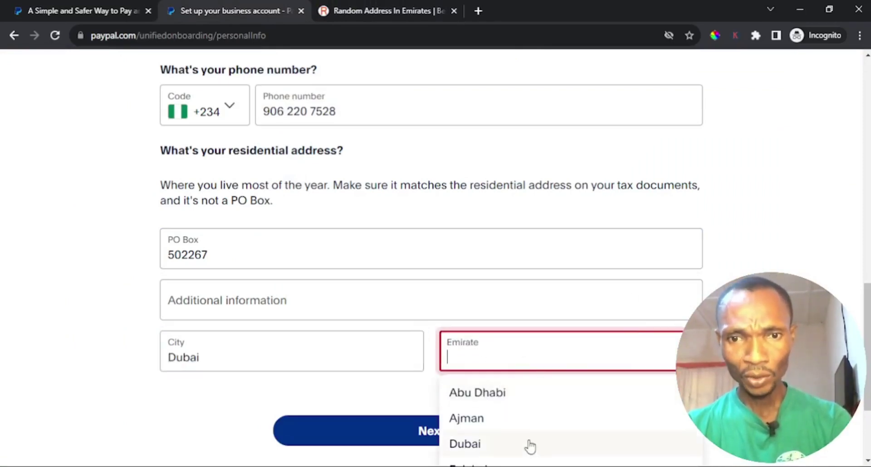
pyautogui.click(503, 448)
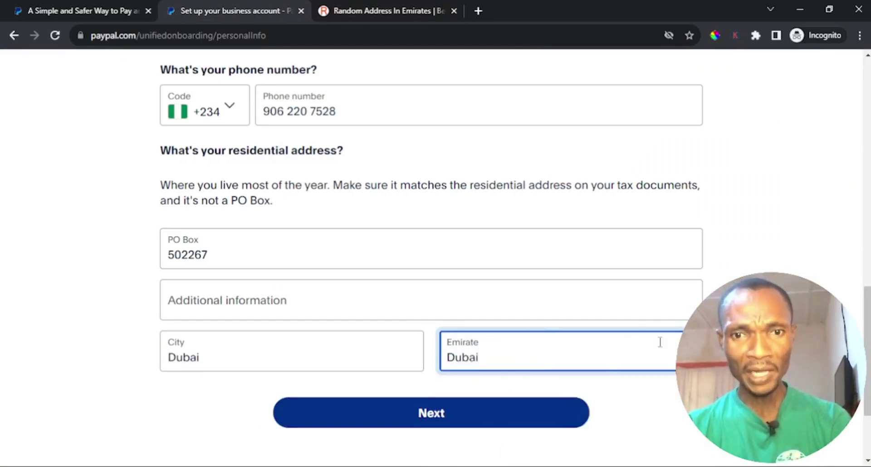
pyautogui.click(411, 413)
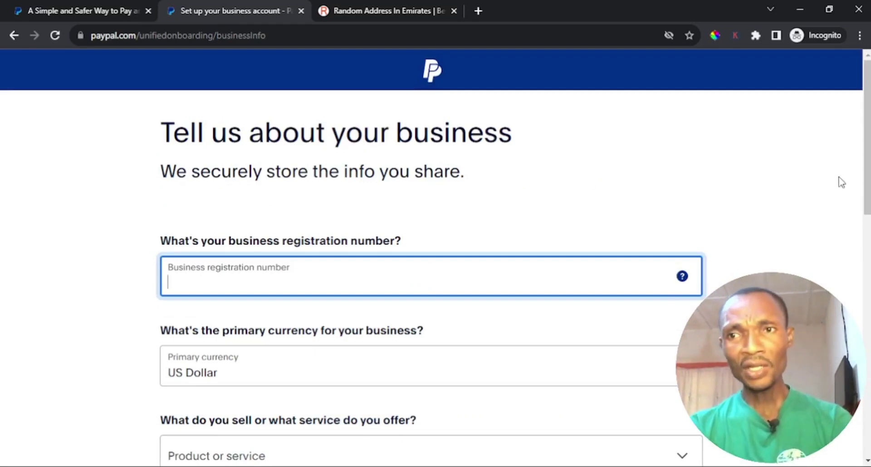
pyautogui.scroll(-3, 869, 182)
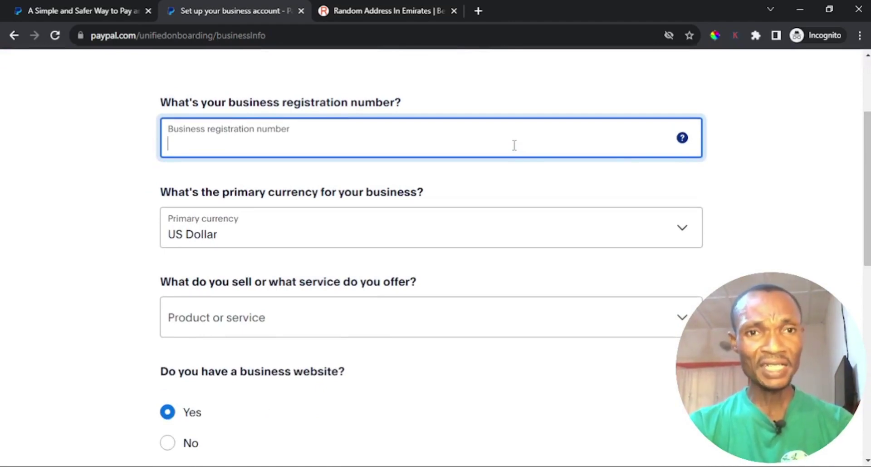
# - Choose Miscellaneous and Specialty Retail Shops as the product or service and answer No to having a business website
pyautogui.moveTo(683, 145)
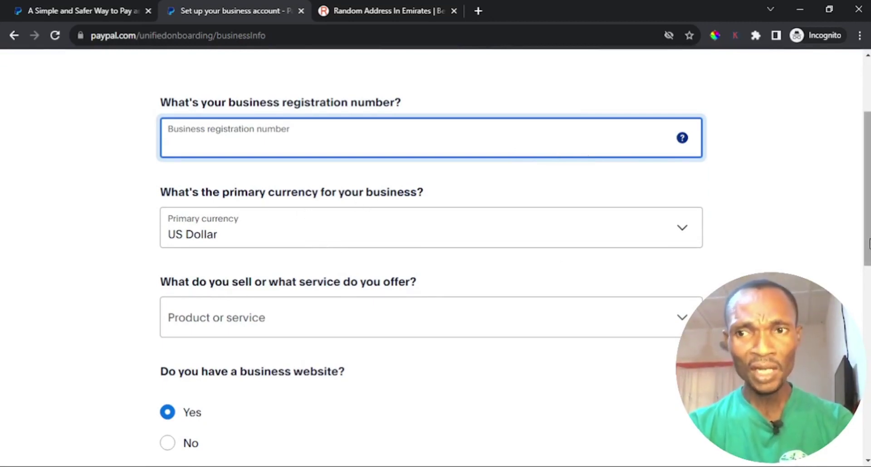
pyautogui.moveTo(869, 244); pyautogui.dragTo(864, 272)
pyautogui.click(522, 244)
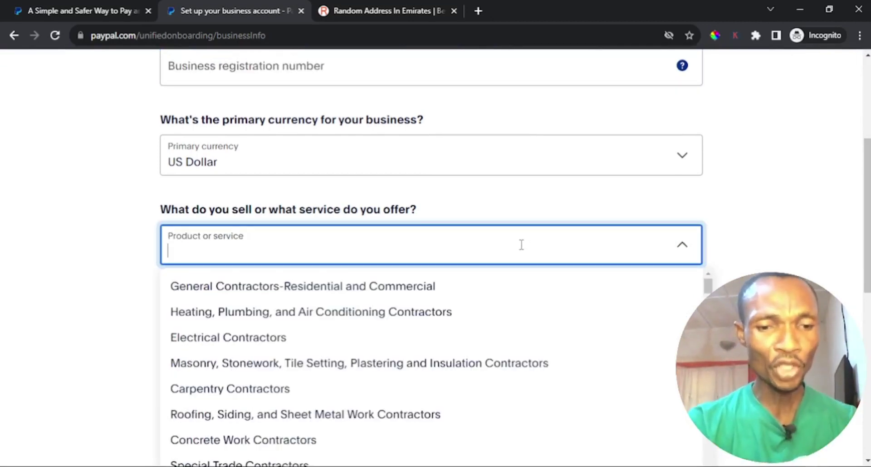
pyautogui.write('reta')
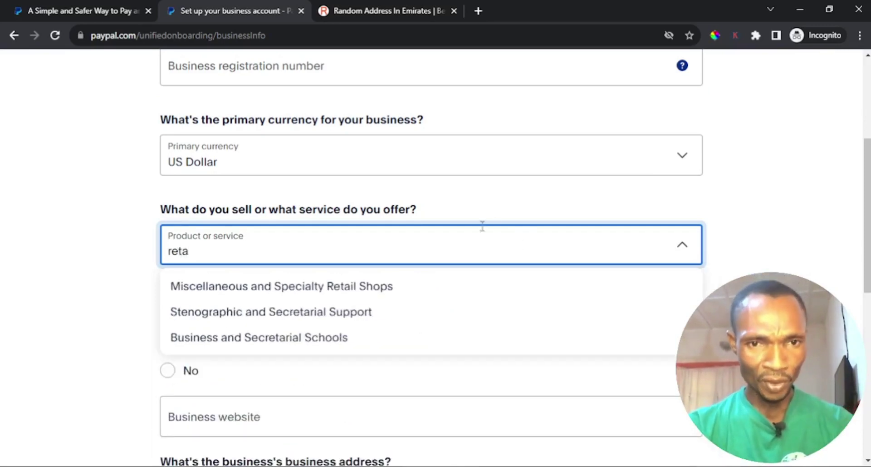
pyautogui.click(370, 287)
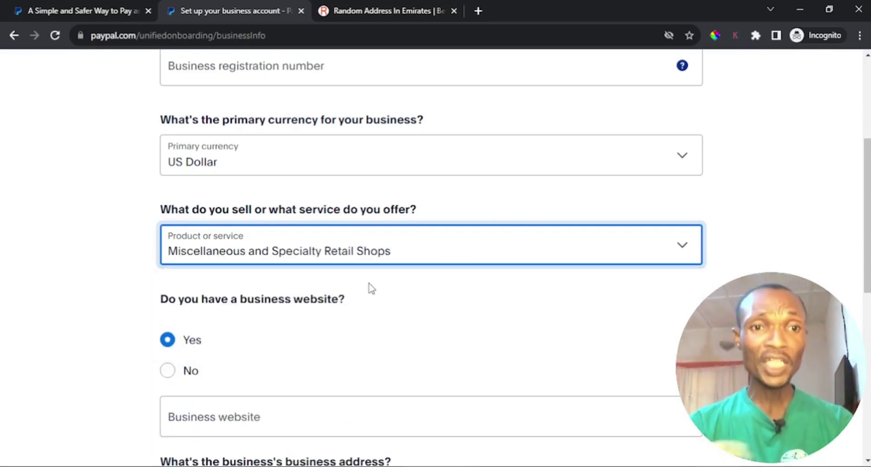
pyautogui.scroll(-2, 865, 175)
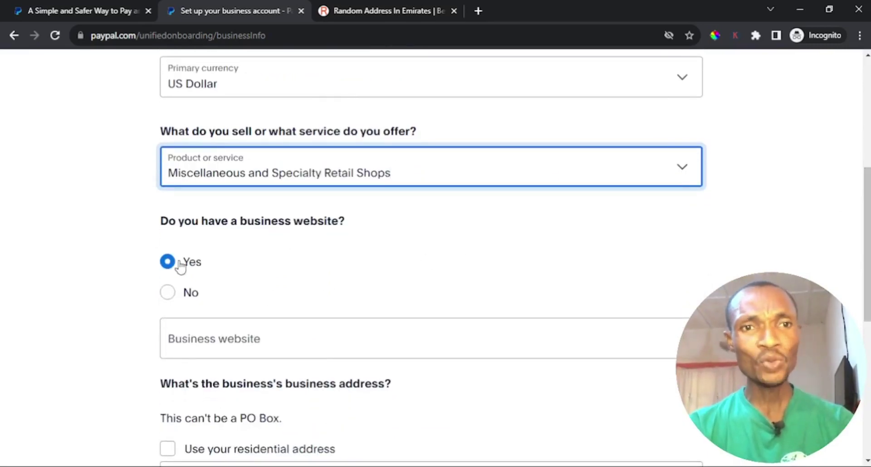
pyautogui.click(172, 295)
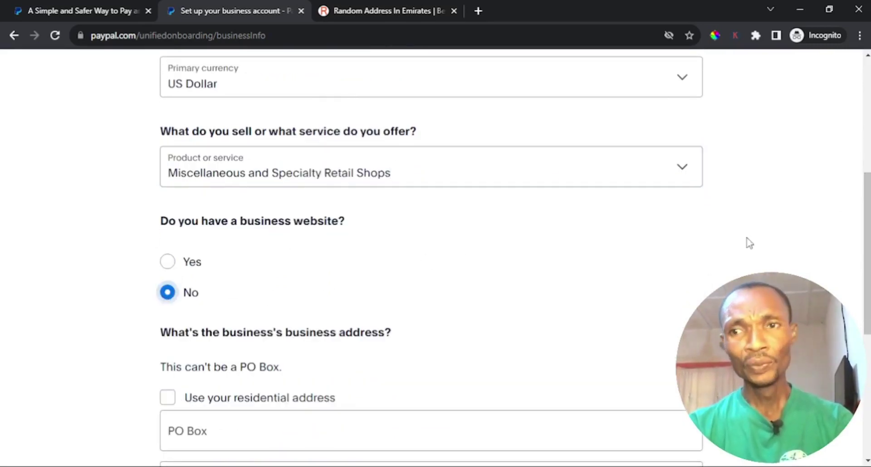
# - Copy the PO box number of the first random Emirates address into the business address on the PayPal form
pyautogui.moveTo(866, 235); pyautogui.dragTo(866, 281)
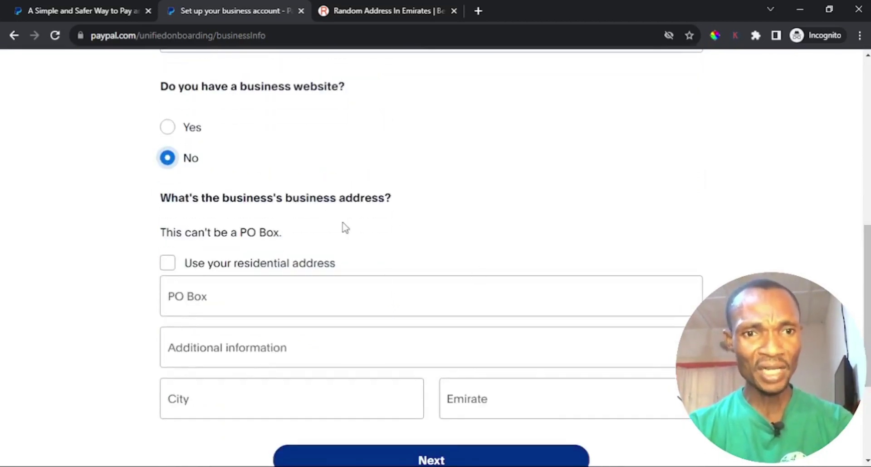
pyautogui.moveTo(867, 264); pyautogui.dragTo(867, 284)
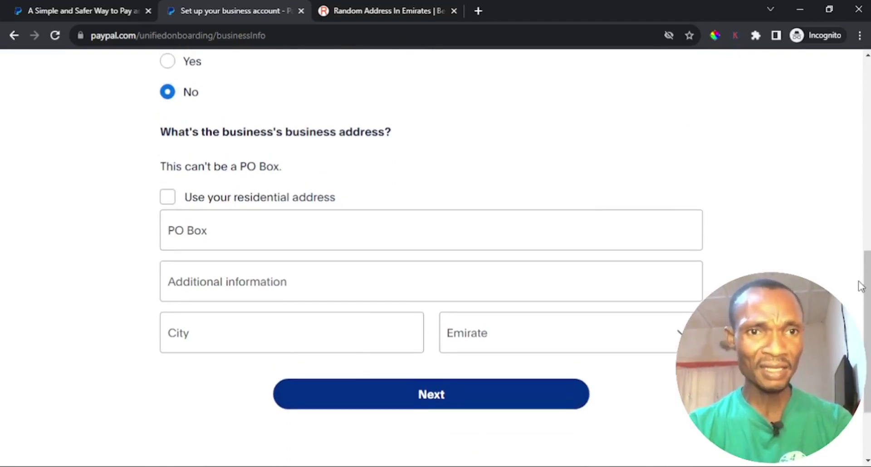
pyautogui.click(401, 10)
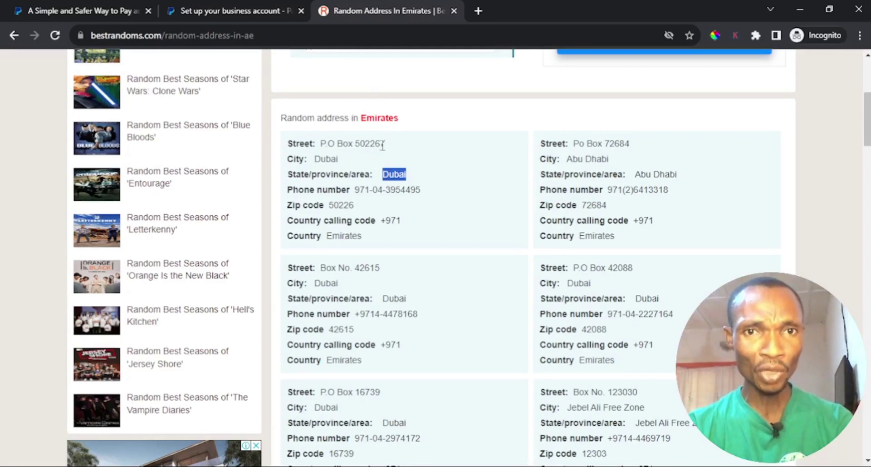
pyautogui.moveTo(385, 143); pyautogui.dragTo(366, 143)
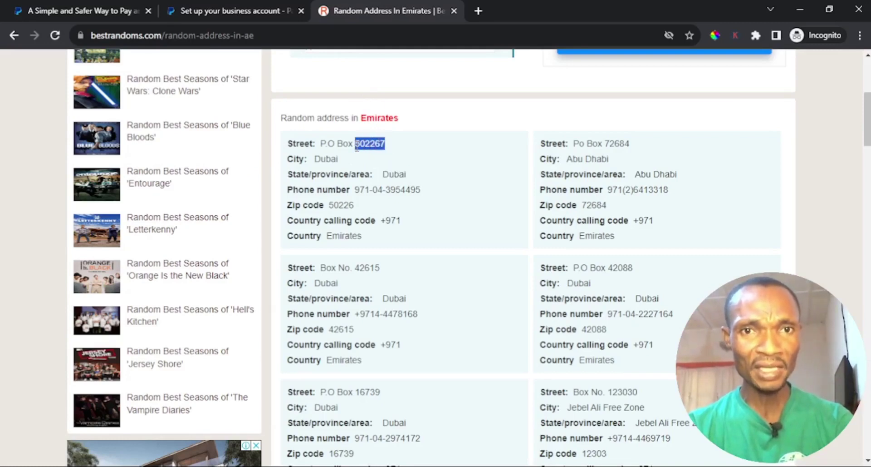
pyautogui.click(238, 10)
pyautogui.click(290, 220)
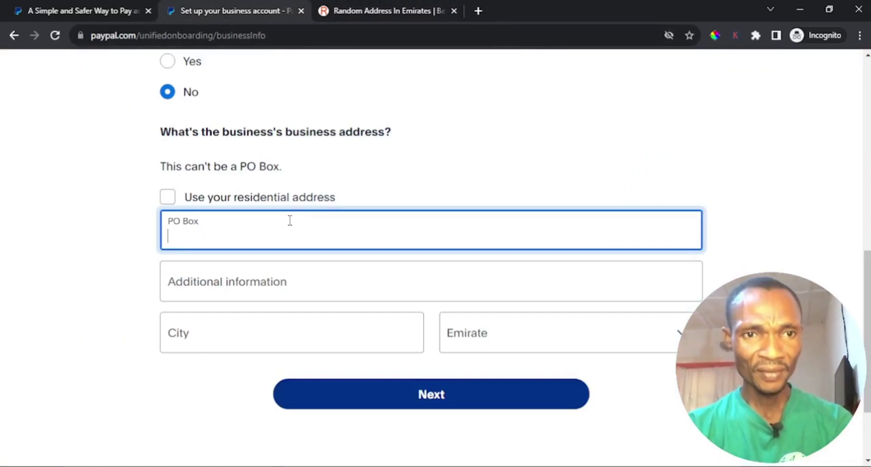
pyautogui.write('502267')
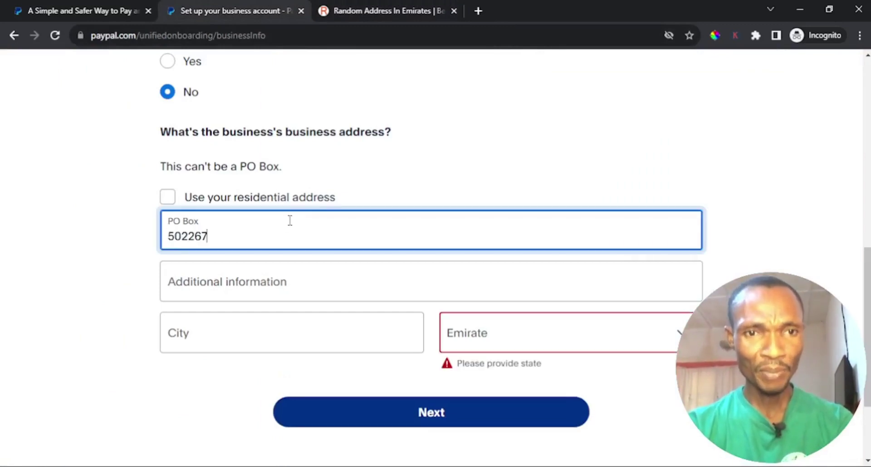
# - Enter dubai as the business city, choose Dubai as the emirate and submit the business information
pyautogui.click(277, 331)
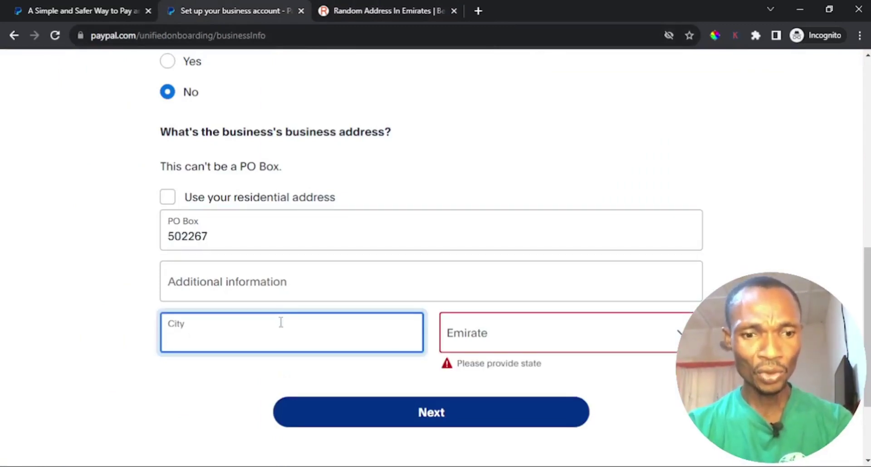
pyautogui.write('du')
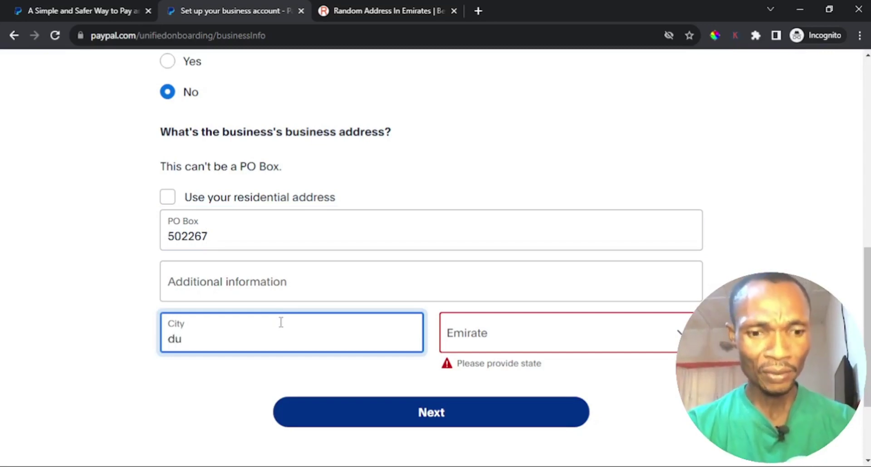
pyautogui.write('bai')
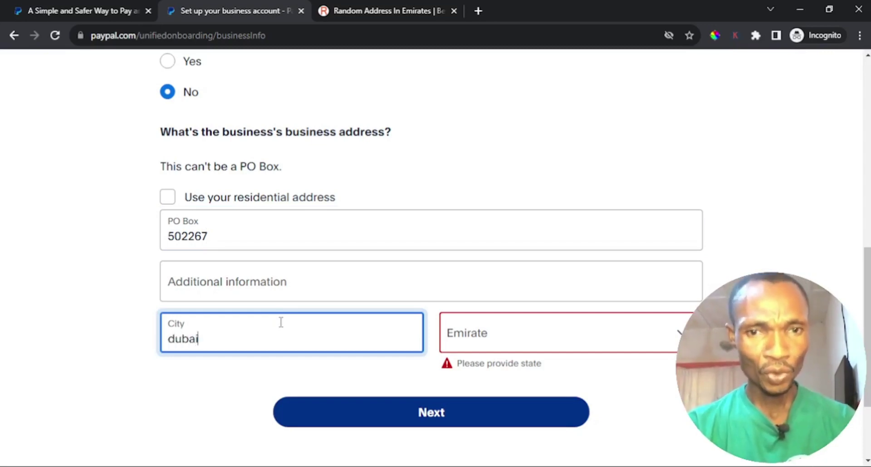
pyautogui.click(485, 340)
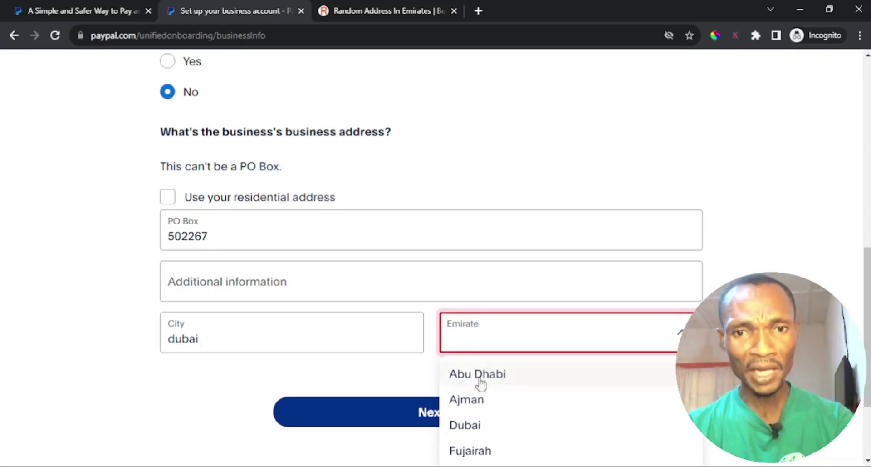
pyautogui.click(476, 430)
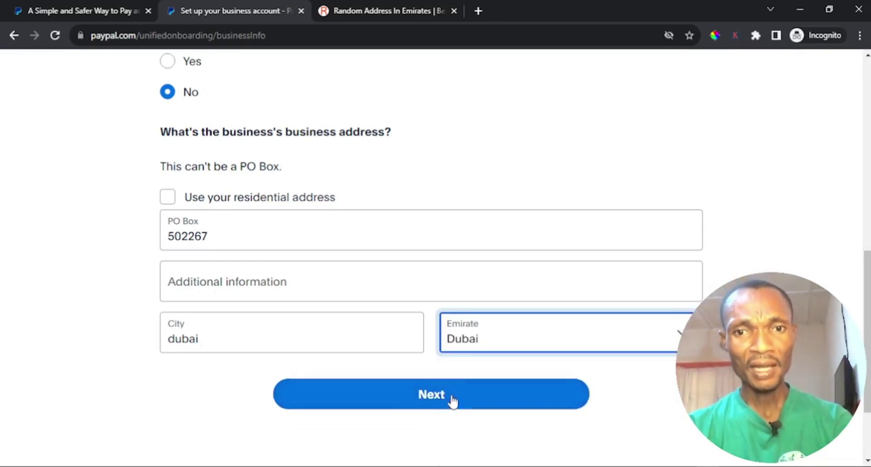
pyautogui.click(453, 397)
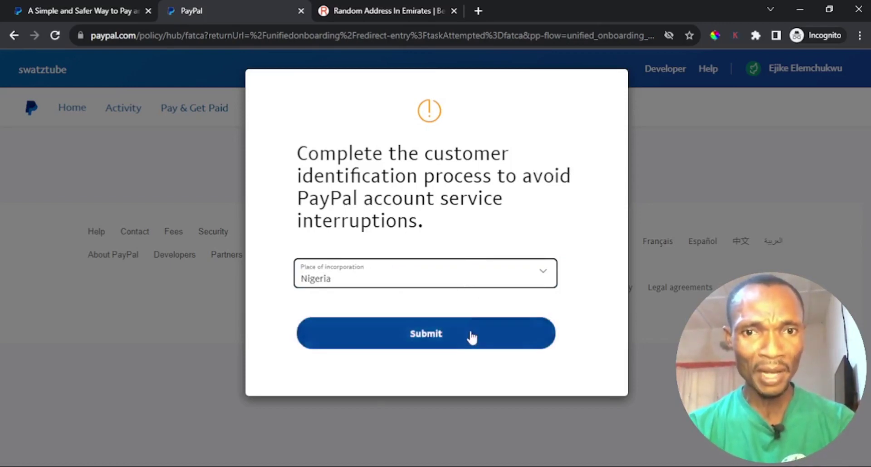
# - Submit the customer identification with Nigeria as the place of incorporation and continue from the completion page to the home page
pyautogui.click(472, 336)
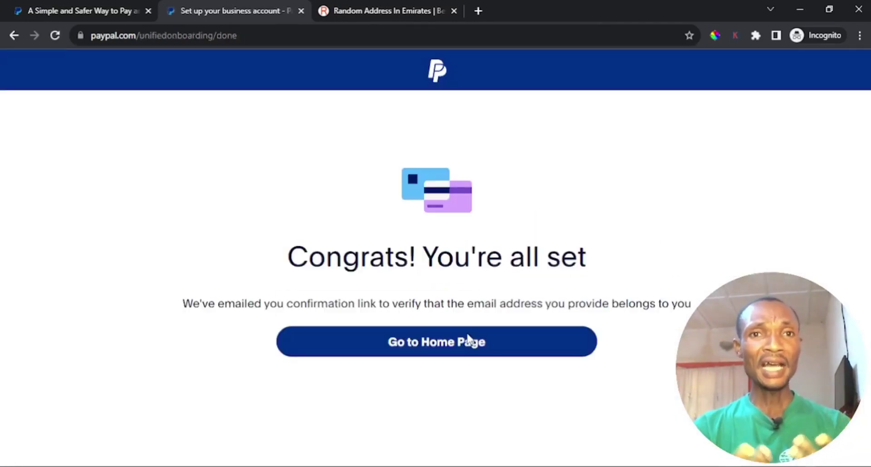
pyautogui.click(468, 340)
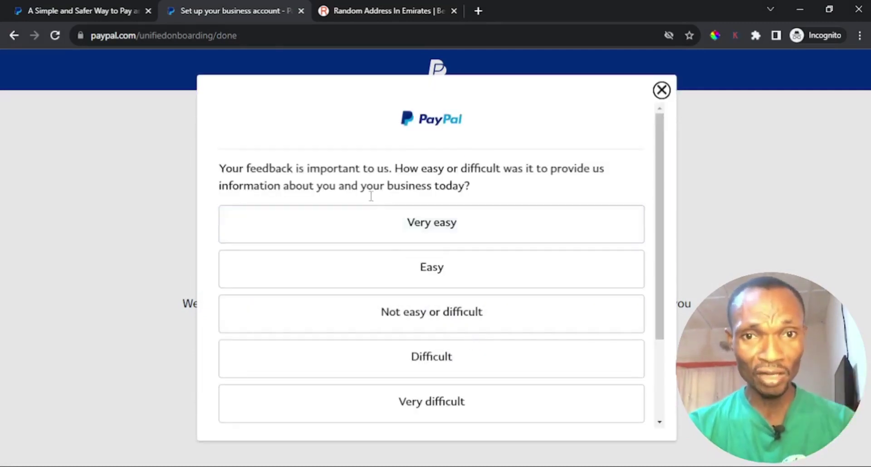
# - Rate providing the information as Very easy in the PayPal feedback survey and close the survey without writing a comment
pyautogui.click(413, 233)
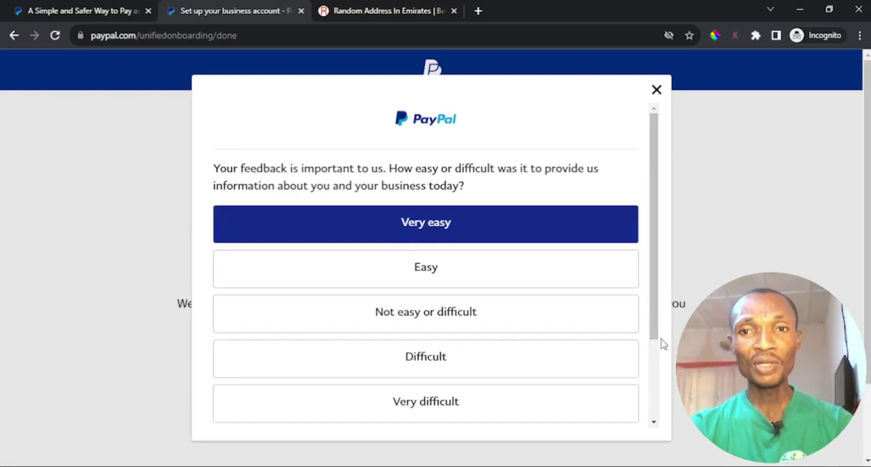
pyautogui.moveTo(650, 292); pyautogui.dragTo(655, 386)
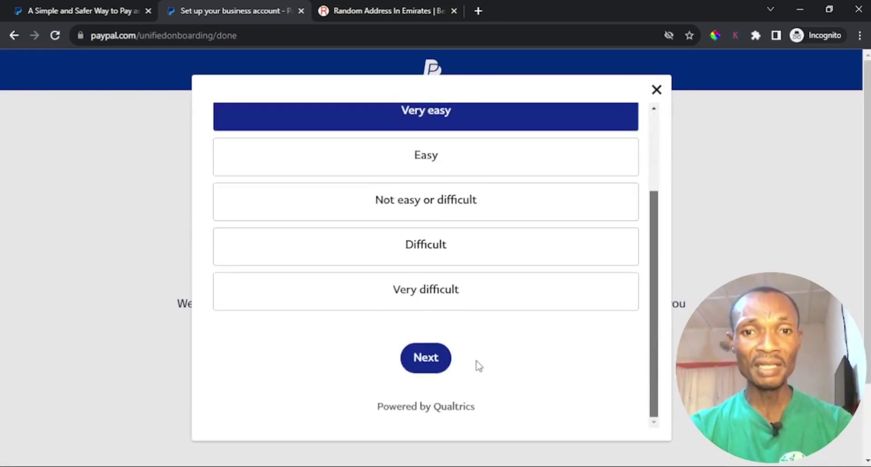
pyautogui.click(429, 362)
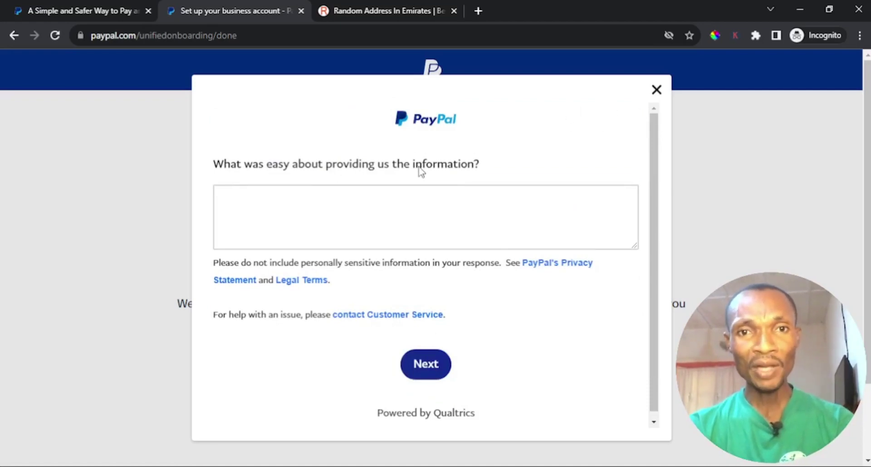
pyautogui.click(658, 90)
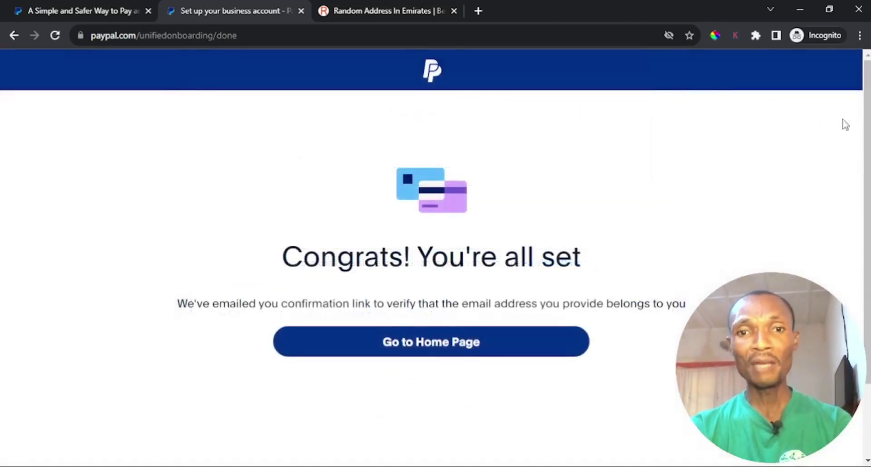
# - Go to the business account's home page and review the dashboard and the account activation checklist
pyautogui.click(408, 350)
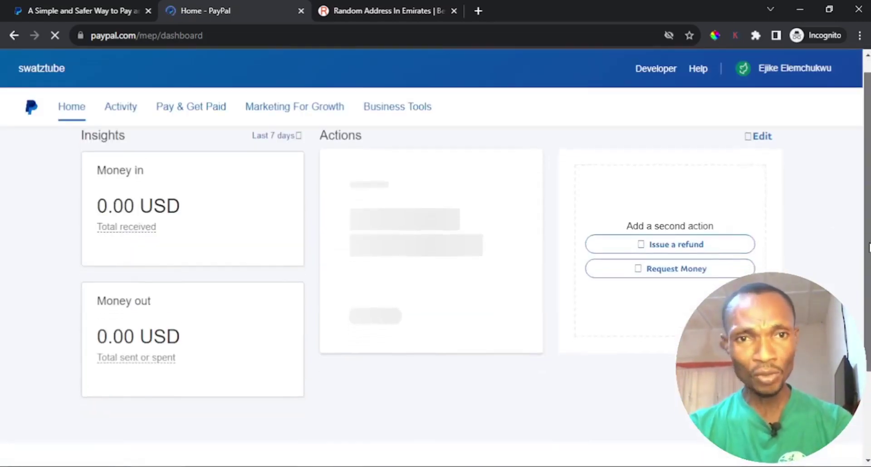
pyautogui.scroll(-1, 435, 272)
pyautogui.scroll(-2, 436, 272)
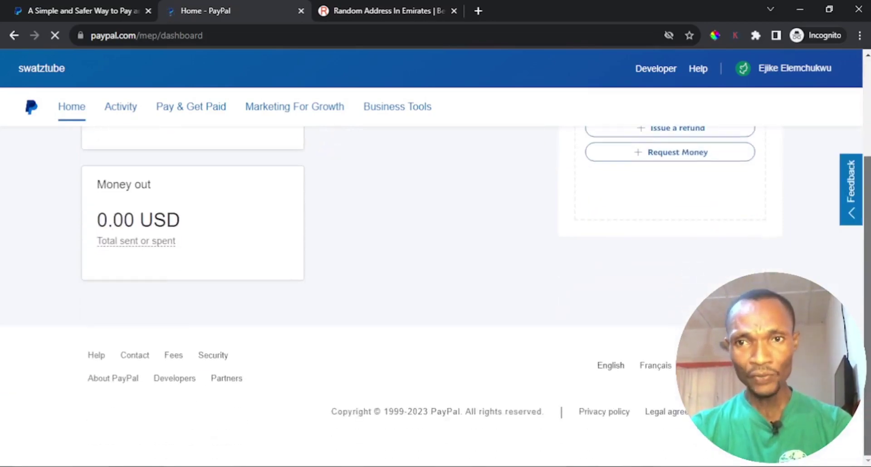
pyautogui.scroll(3, 436, 273)
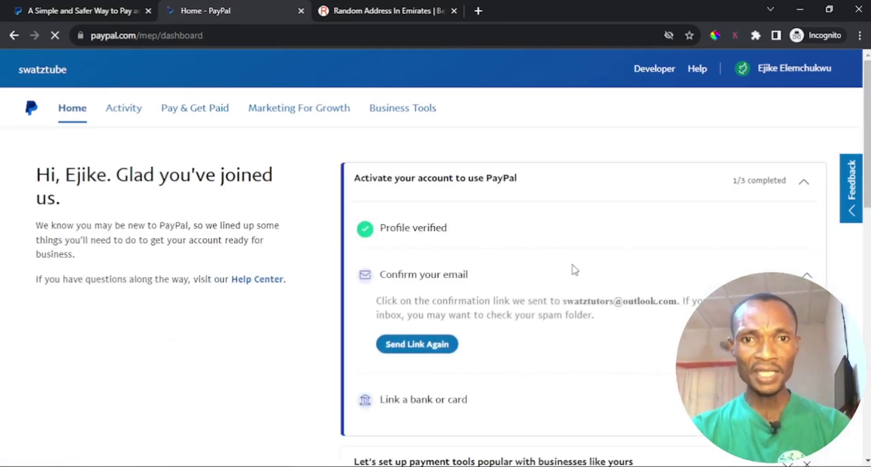
pyautogui.moveTo(868, 181); pyautogui.dragTo(869, 212)
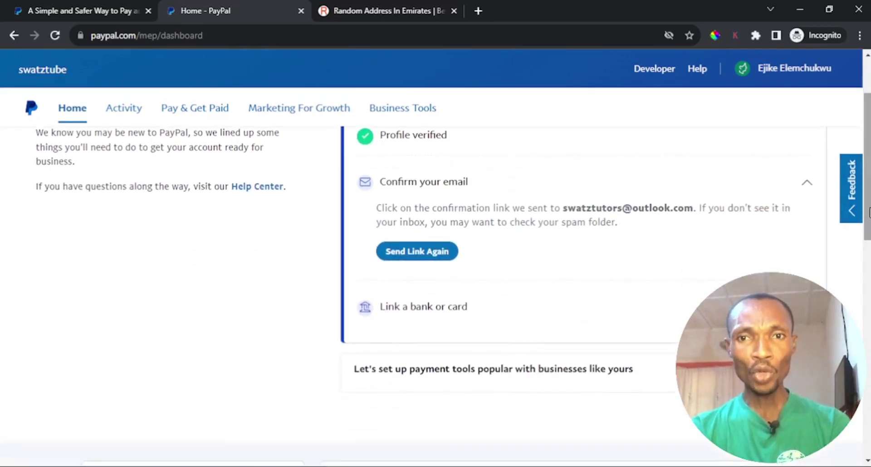